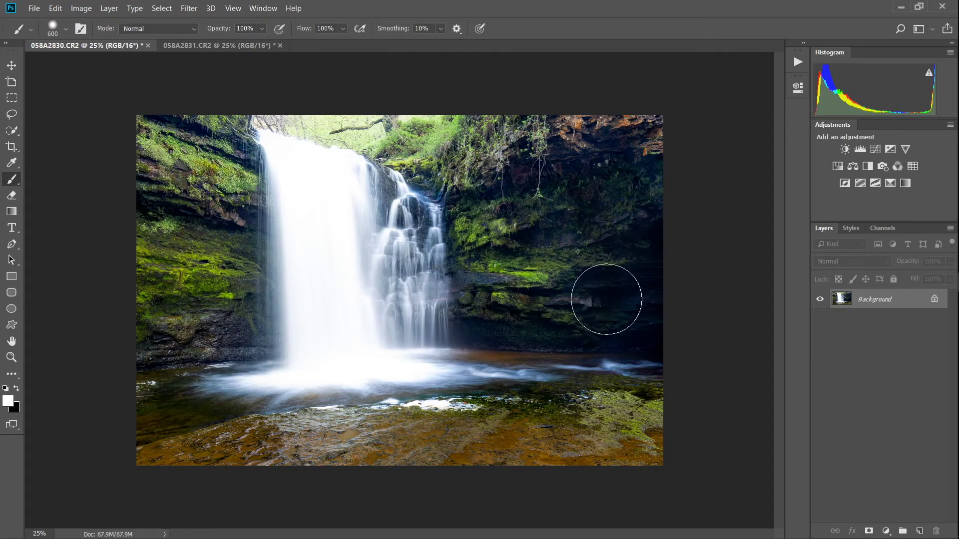
# Switch to the darker exposure document, 058A2831.CR2.
pyautogui.moveTo(342, 184)
pyautogui.mouseDown()
pyautogui.moveTo(310, 200)
pyautogui.moveTo(338, 297)
pyautogui.moveTo(336, 216)
pyautogui.moveTo(313, 218)
pyautogui.moveTo(328, 328)
pyautogui.moveTo(327, 315)
pyautogui.mouseUp()
pyautogui.click(223, 46)
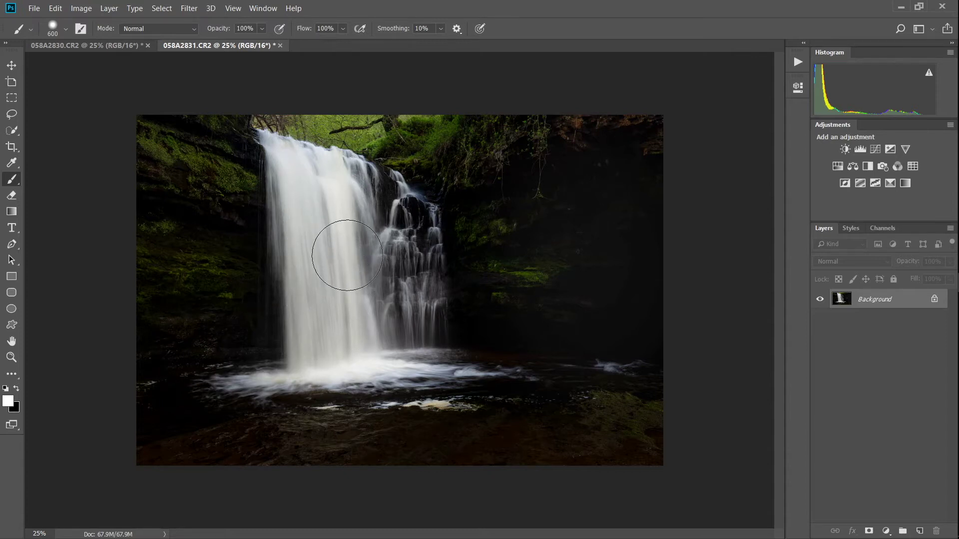
# Copy the darker exposure into 058A2830.CR2 as Layer 1 and fit the image to screen.
pyautogui.press('v')
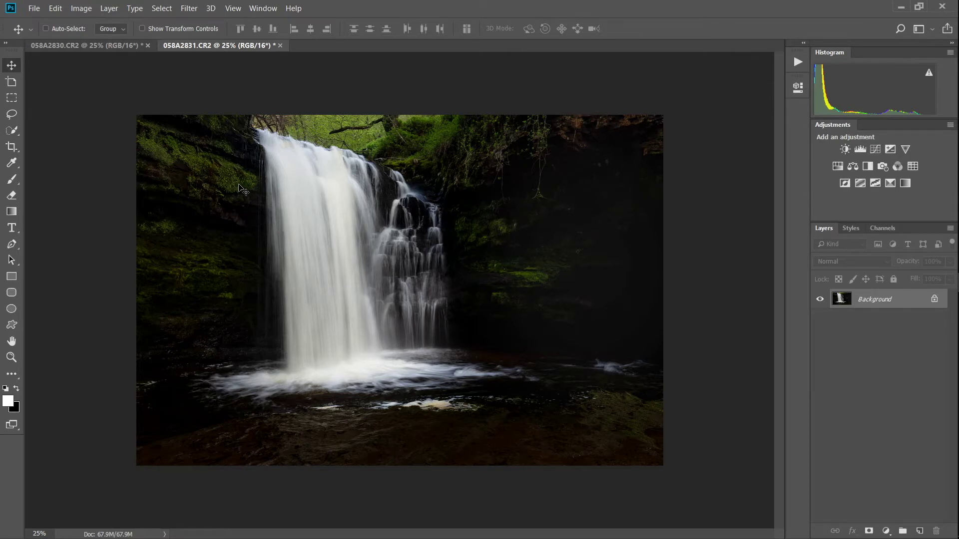
pyautogui.click(121, 47)
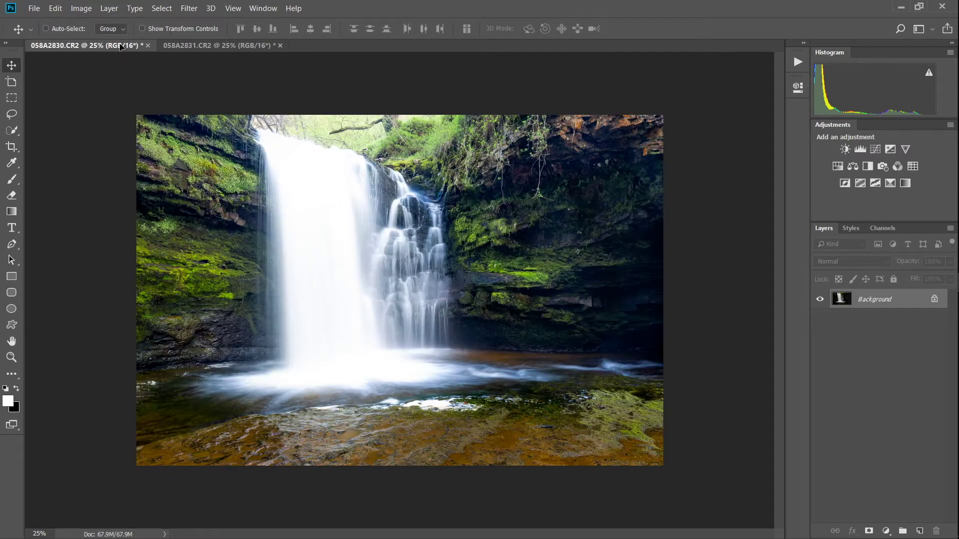
pyautogui.moveTo(120, 47); pyautogui.dragTo(226, 163)
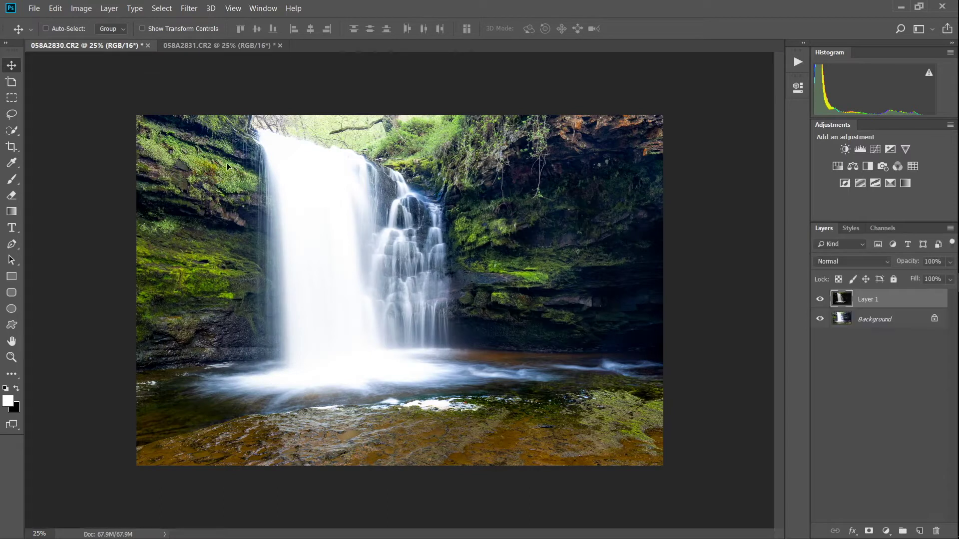
pyautogui.press('z')
pyautogui.hotkey('ctrl', '0')
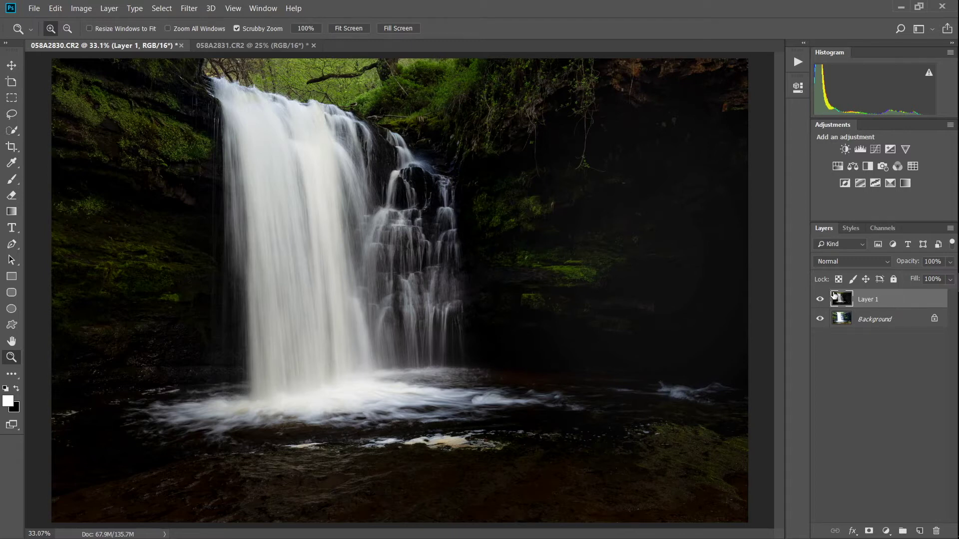
# Compare the two exposures by toggling layer visibility, nudging Layer 1 opacity toward 91%.
pyautogui.click(820, 300)
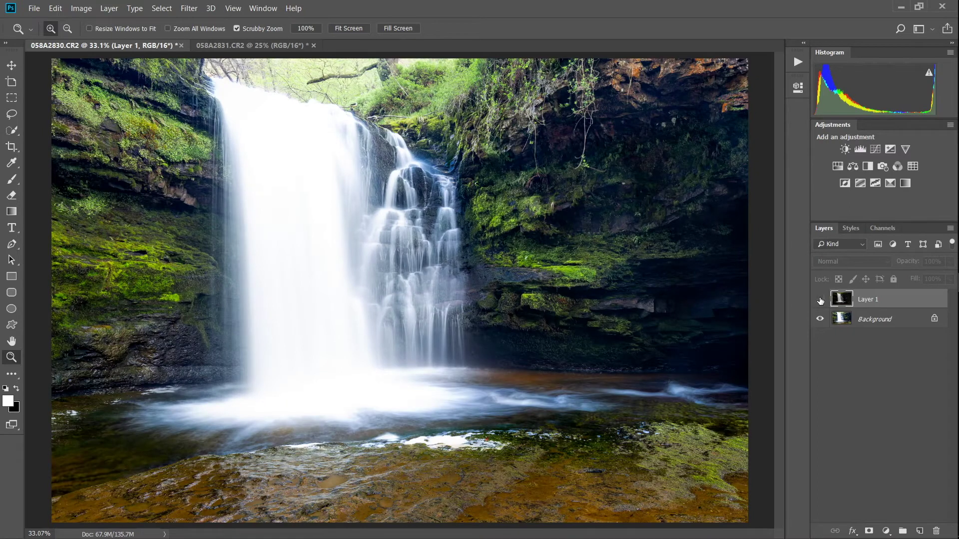
pyautogui.click(819, 300)
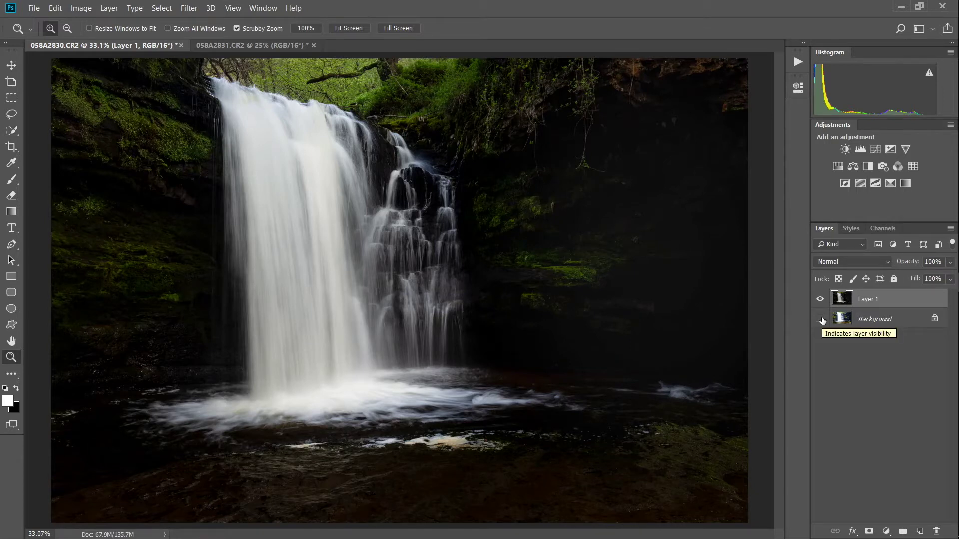
pyautogui.click(820, 320)
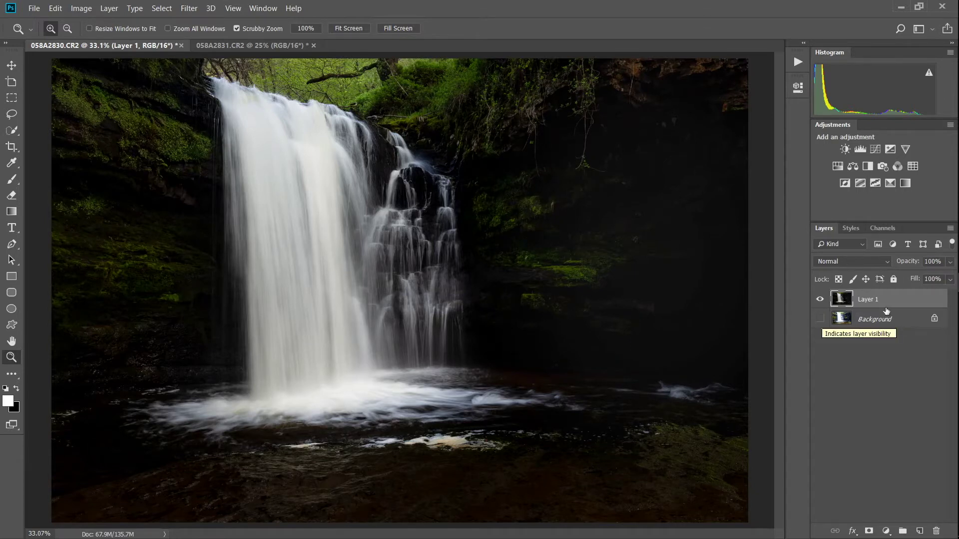
pyautogui.click(951, 265)
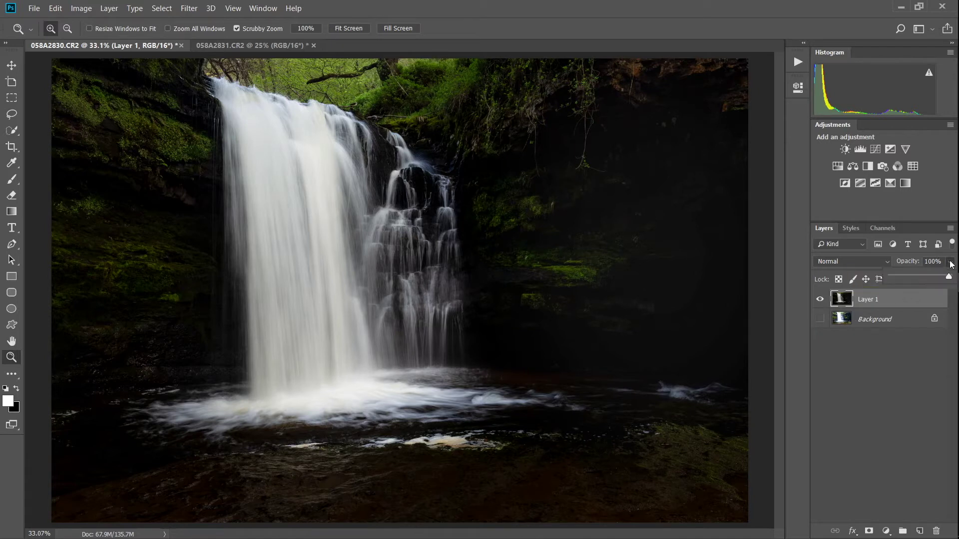
pyautogui.moveTo(949, 276)
pyautogui.mouseDown()
pyautogui.moveTo(929, 274)
pyautogui.moveTo(949, 276)
pyautogui.mouseUp()
pyautogui.click(819, 319)
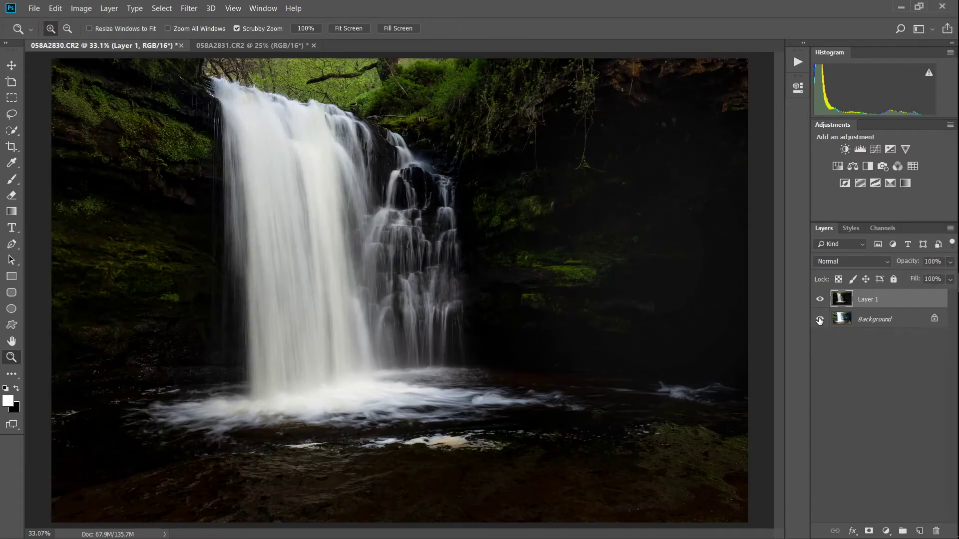
# Unlock the Background into Layer 0, keep Layer 1 stacked above it, and select Layer 1.
pyautogui.moveTo(876, 300); pyautogui.dragTo(881, 324)
pyautogui.click(934, 318)
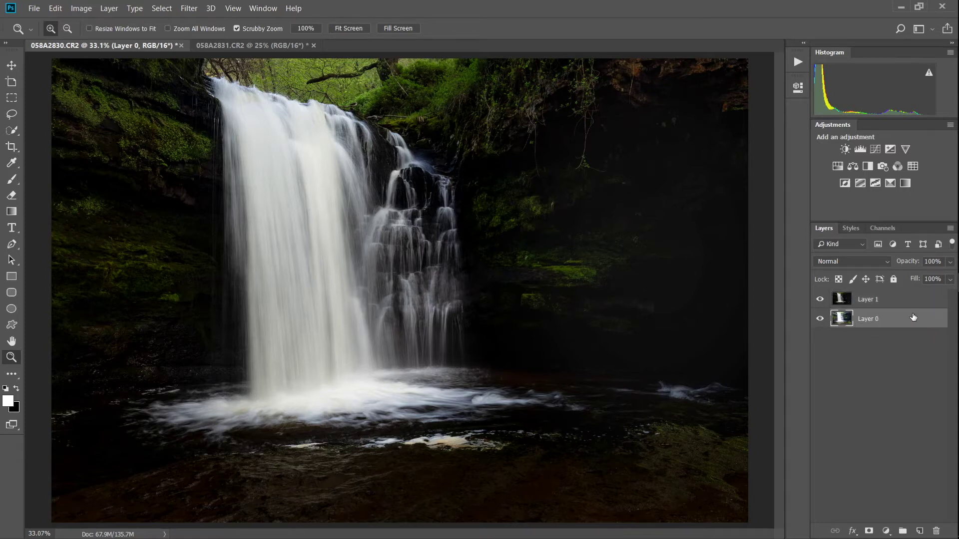
pyautogui.moveTo(873, 300); pyautogui.dragTo(874, 329)
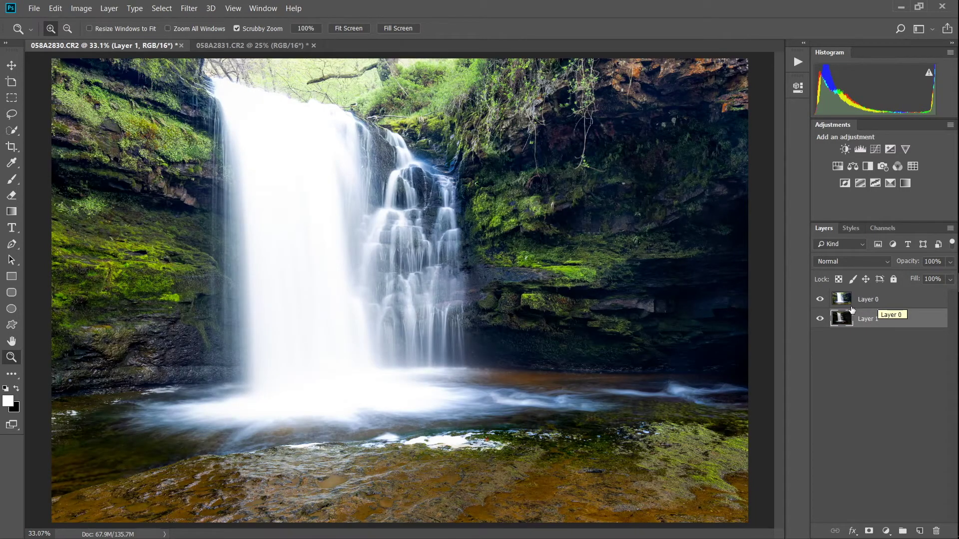
pyautogui.click(820, 301)
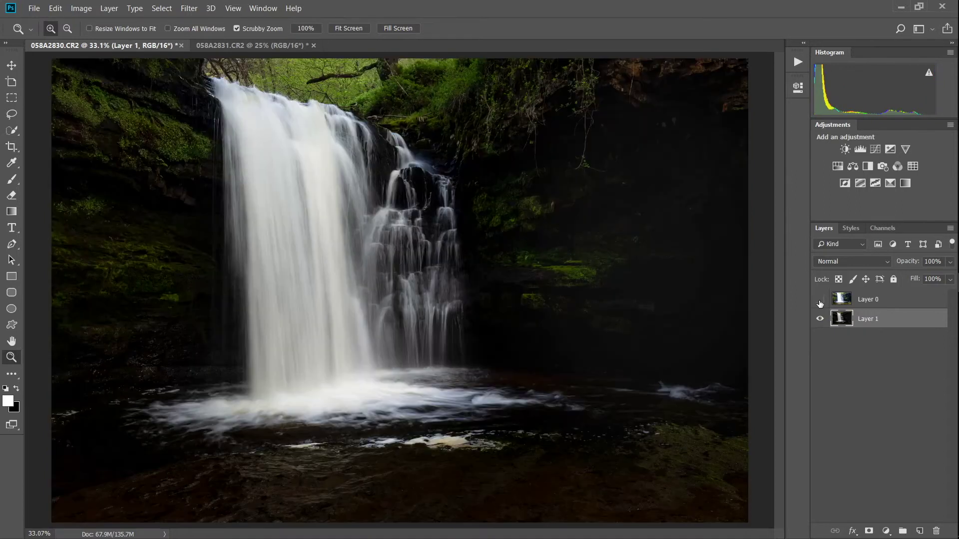
pyautogui.click(820, 302)
pyautogui.moveTo(885, 304); pyautogui.dragTo(882, 328)
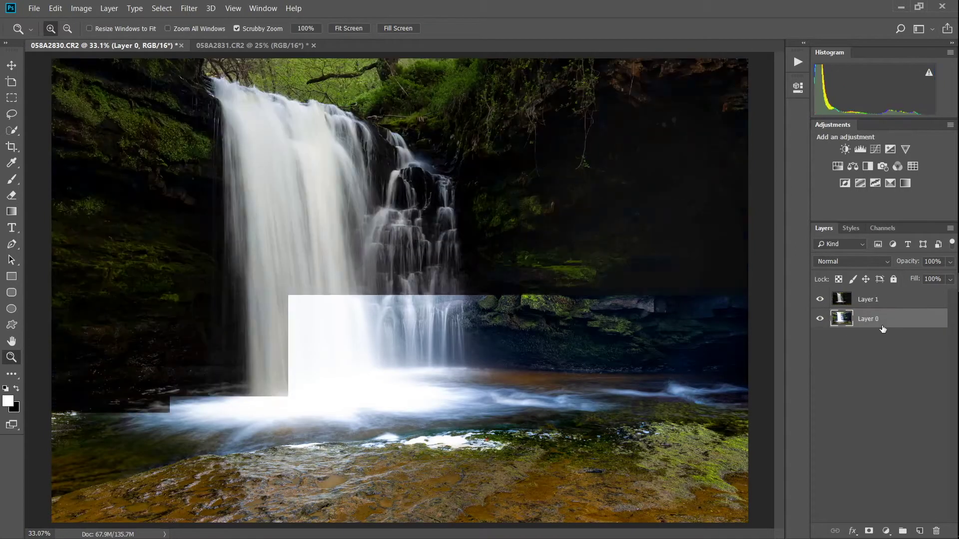
pyautogui.click(820, 299)
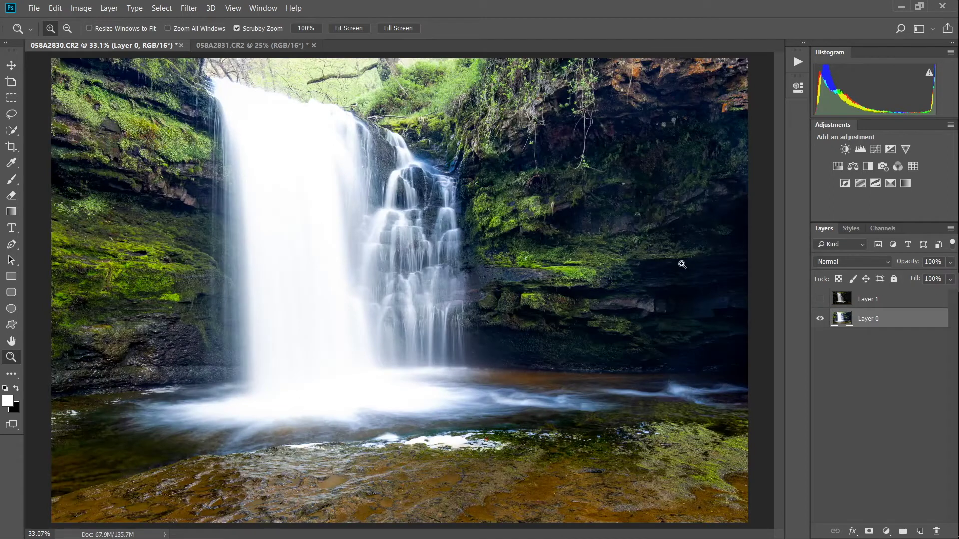
pyautogui.click(818, 300)
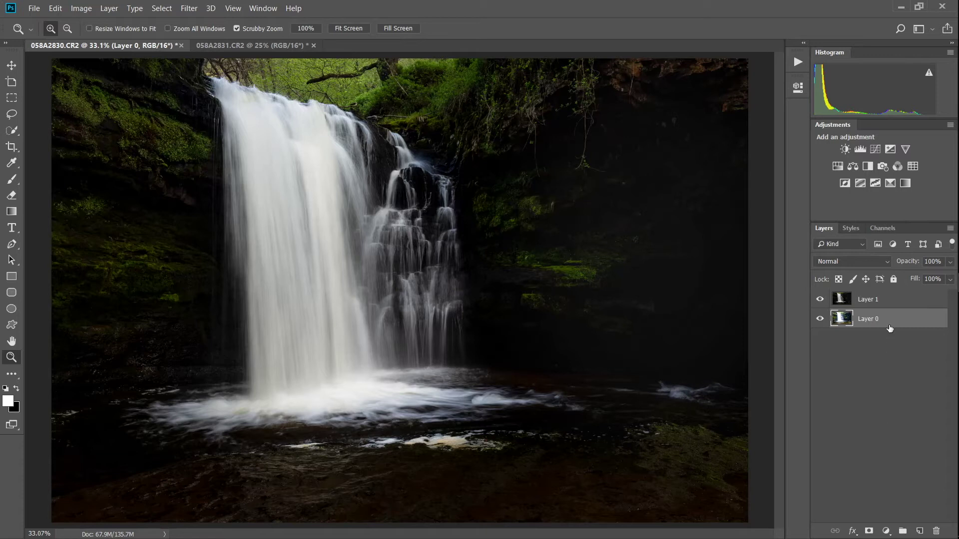
pyautogui.click(892, 302)
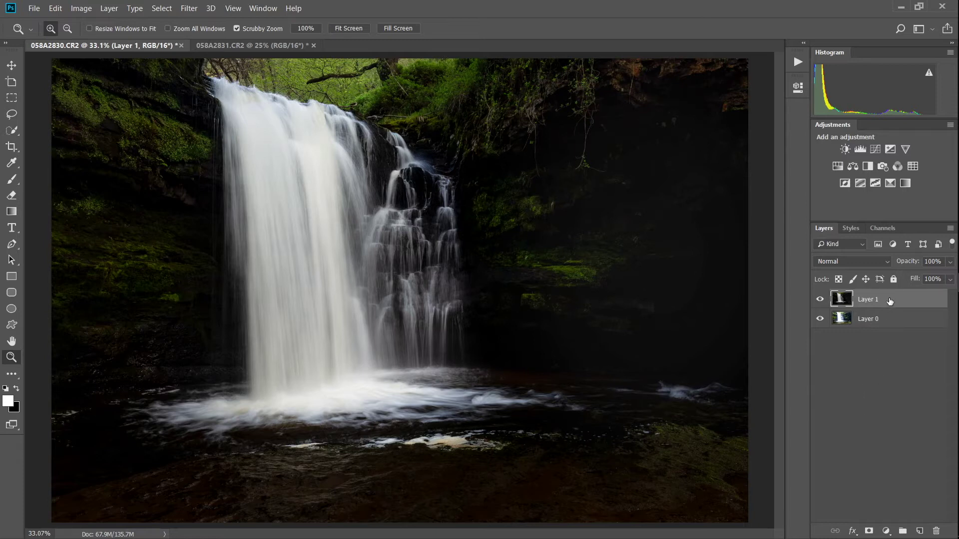
# Replace Layer 1's white mask with a black hide-all mask.
pyautogui.click(869, 532)
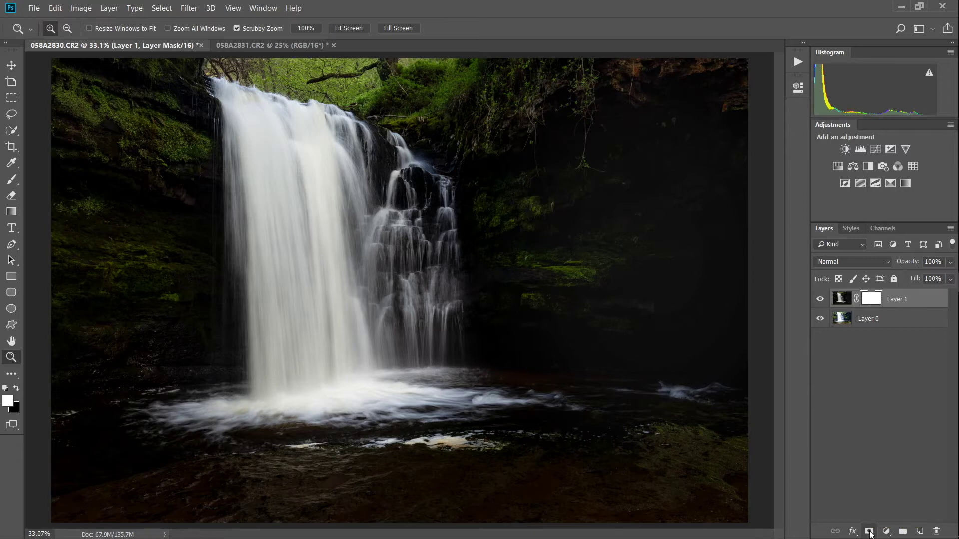
pyautogui.rightClick(871, 300)
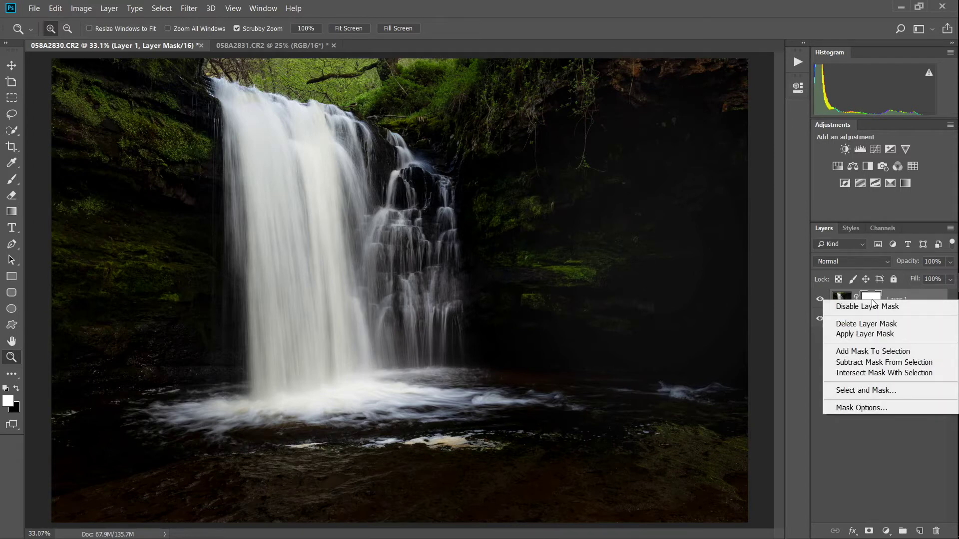
pyautogui.click(868, 324)
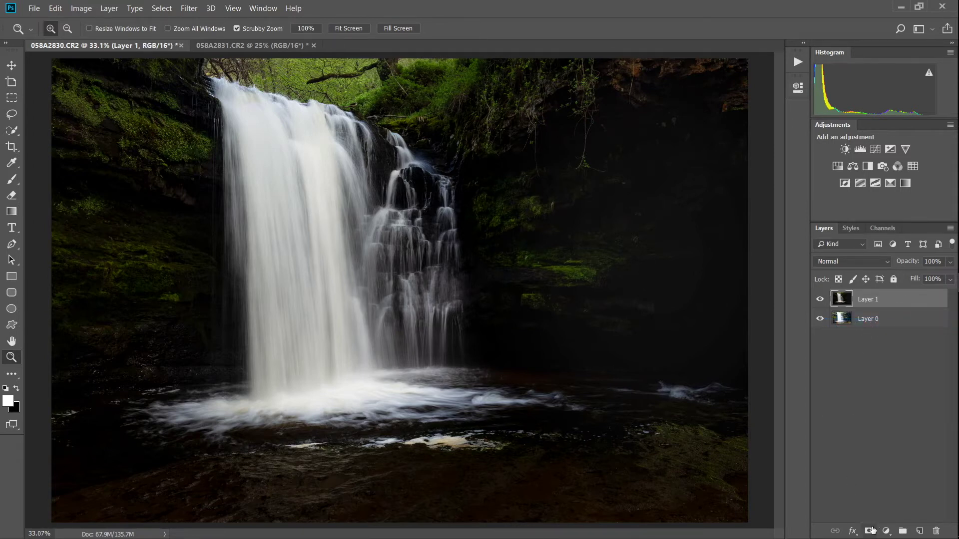
pyautogui.press('alt')
pyautogui.keyDown('alt'); pyautogui.click(870, 531); pyautogui.keyUp('alt')
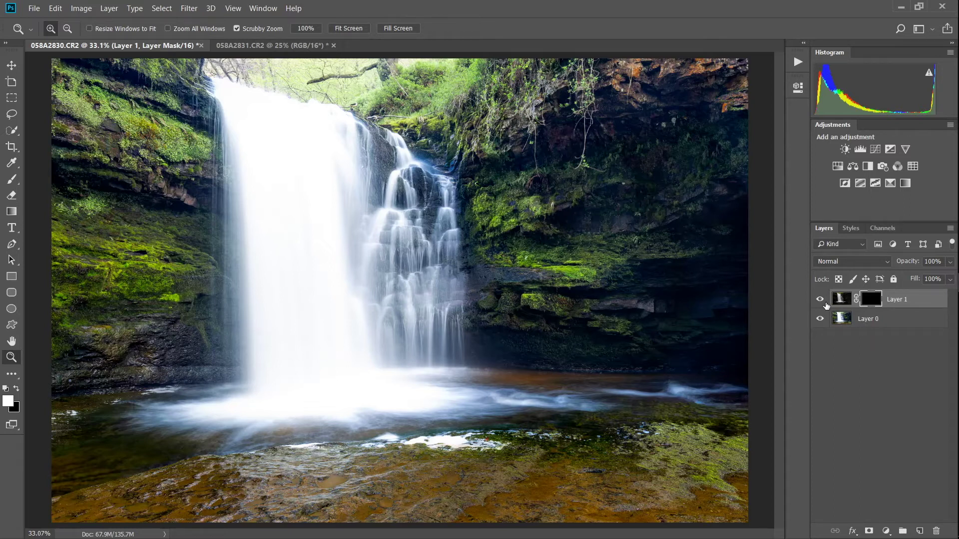
# Toggle Layer 1's visibility to confirm the black mask hides it.
pyautogui.click(819, 300)
pyautogui.click(819, 300)
pyautogui.click(819, 300)
pyautogui.click(819, 300)
pyautogui.click(12, 178)
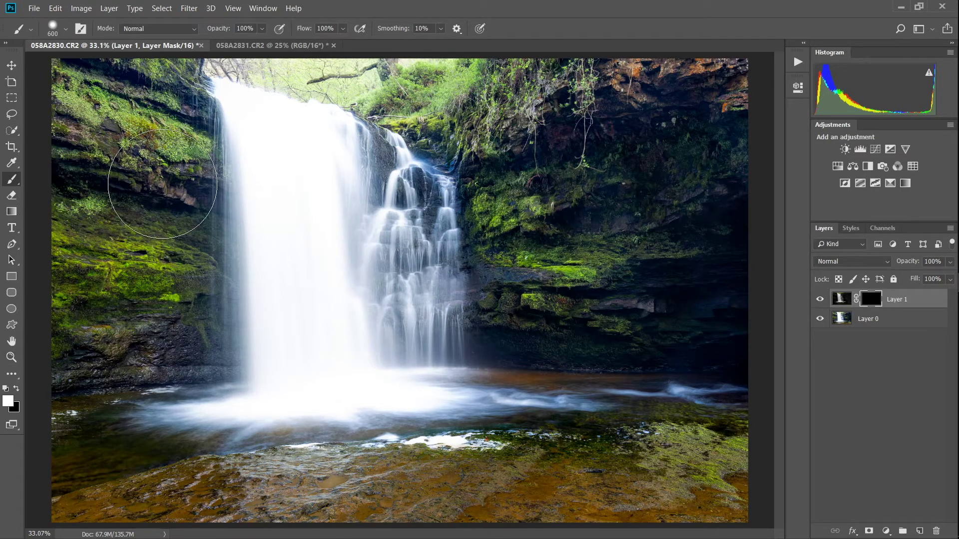
pyautogui.press(']')
pyautogui.press(']')
pyautogui.press(']')
pyautogui.press(']')
pyautogui.press(']')
pyautogui.press(']')
pyautogui.press(']')
pyautogui.press(']')
pyautogui.press(']')
pyautogui.press(']')
pyautogui.press(']')
pyautogui.press(']')
pyautogui.press(']')
pyautogui.press(']')
pyautogui.press(']')
pyautogui.press(']')
pyautogui.press(']')
pyautogui.press(']')
pyautogui.press(']')
pyautogui.press(']')
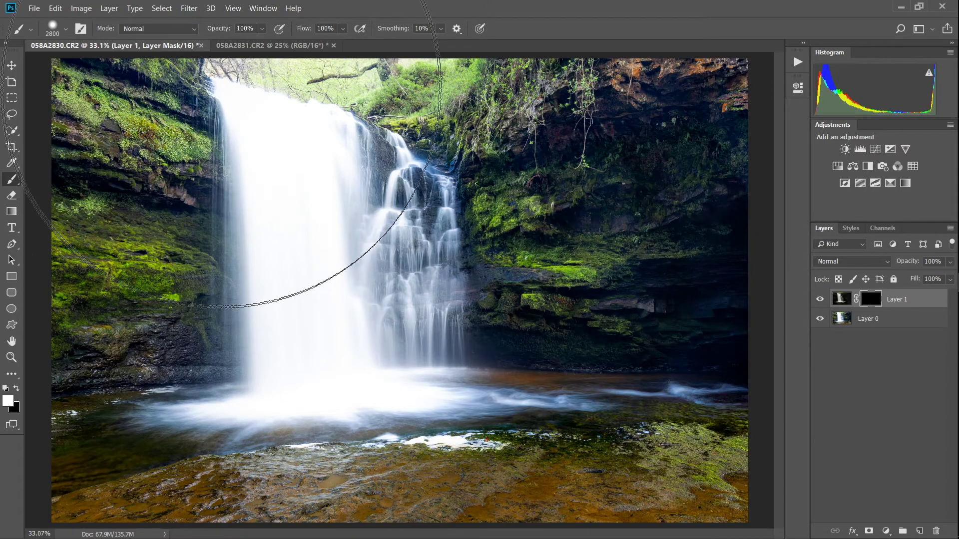
pyautogui.click(216, 247)
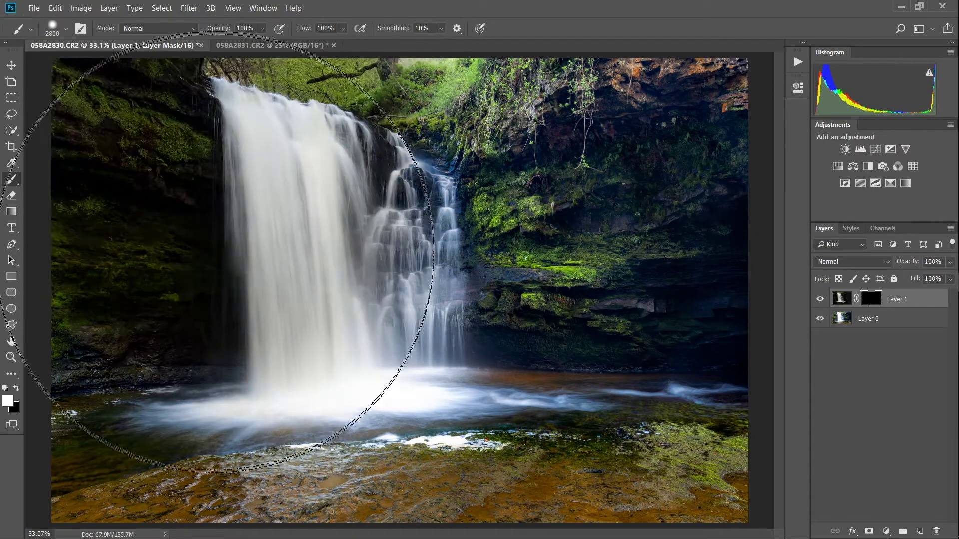
pyautogui.click(214, 409)
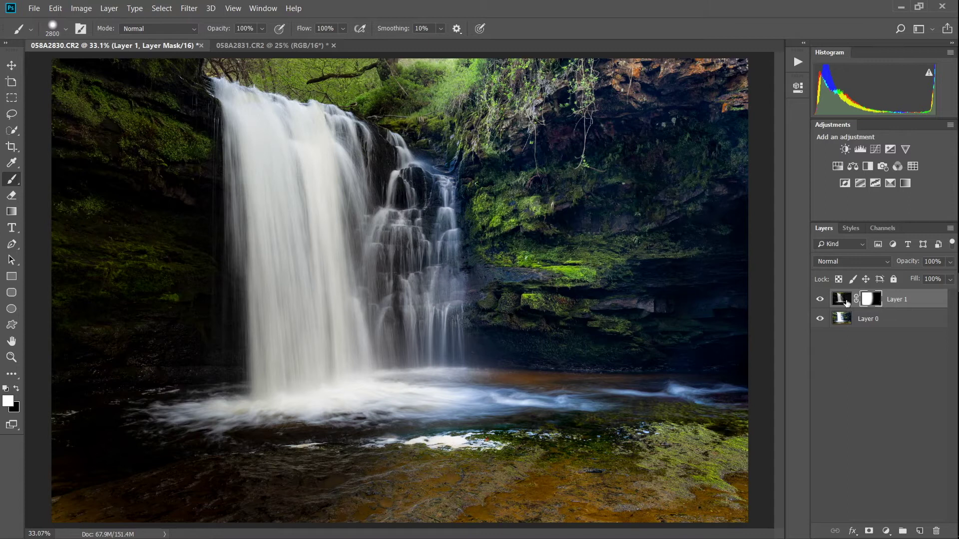
pyautogui.click(819, 299)
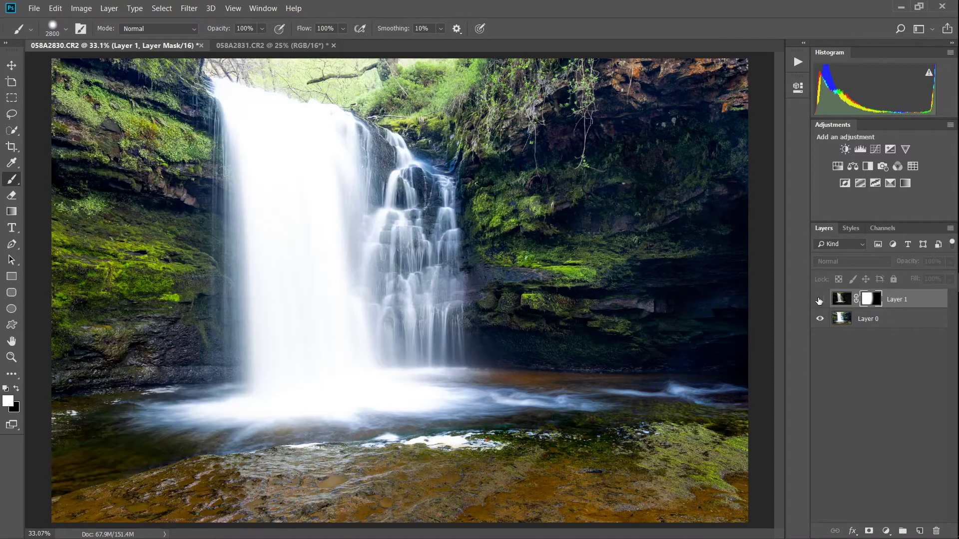
pyautogui.click(819, 299)
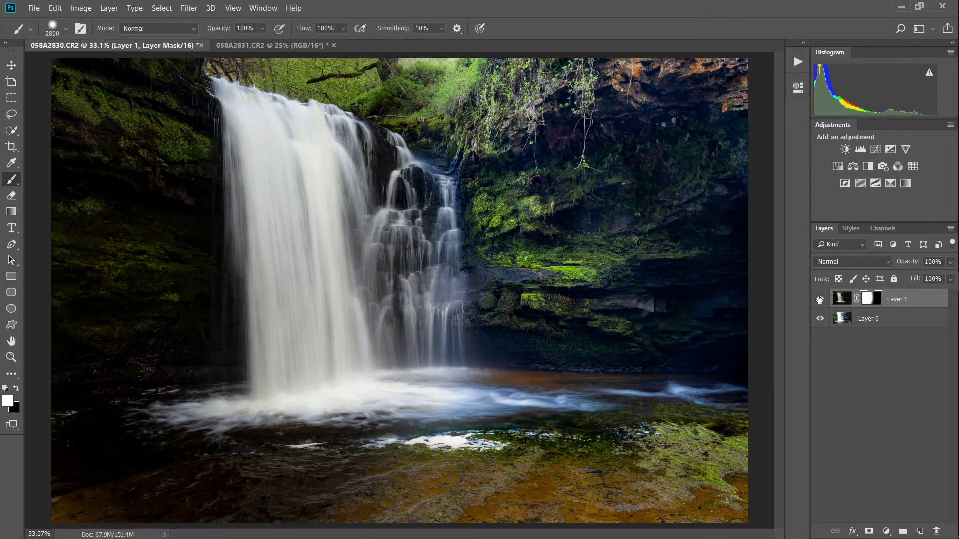
pyautogui.click(819, 299)
pyautogui.click(819, 300)
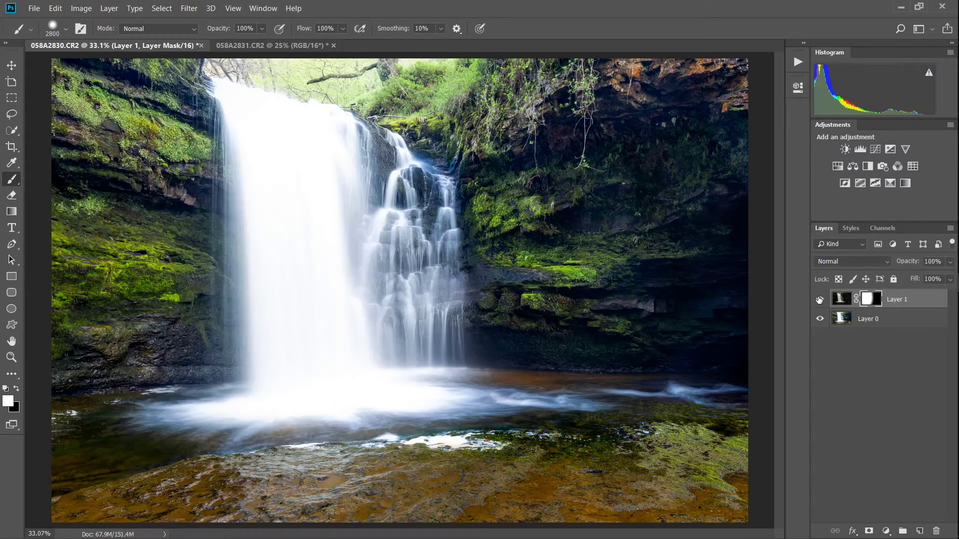
pyautogui.click(819, 300)
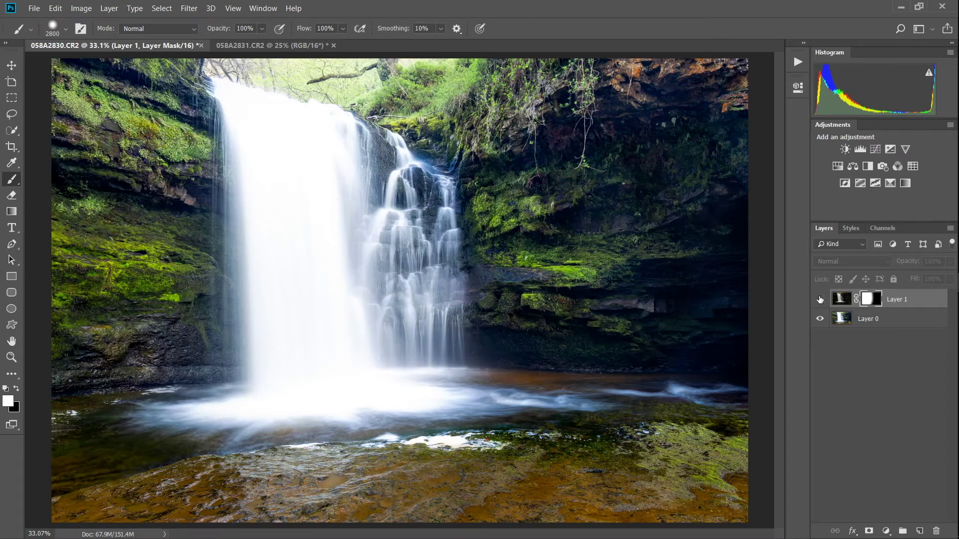
pyautogui.click(820, 299)
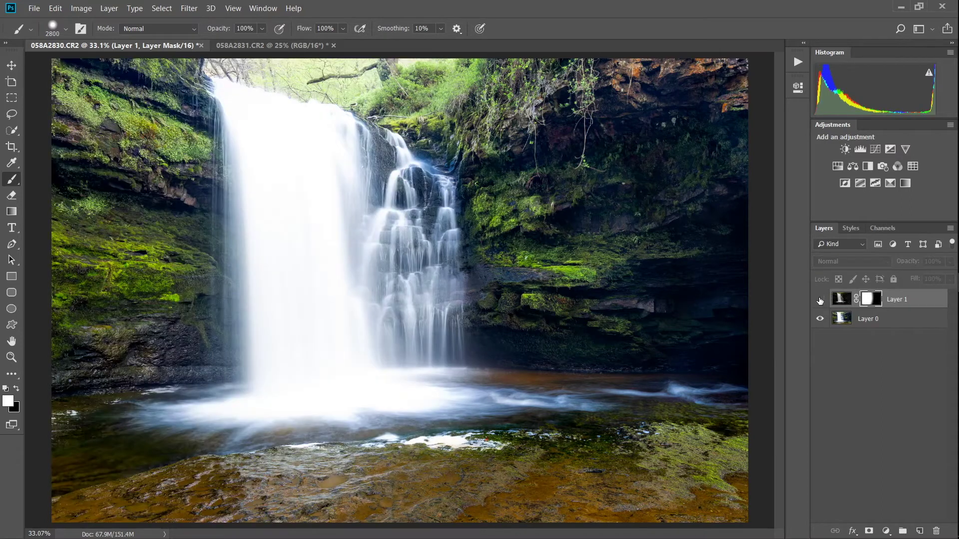
# Swap Layer 1's existing mask for a new all-black hide-all mask.
pyautogui.click(819, 299)
pyautogui.click(820, 300)
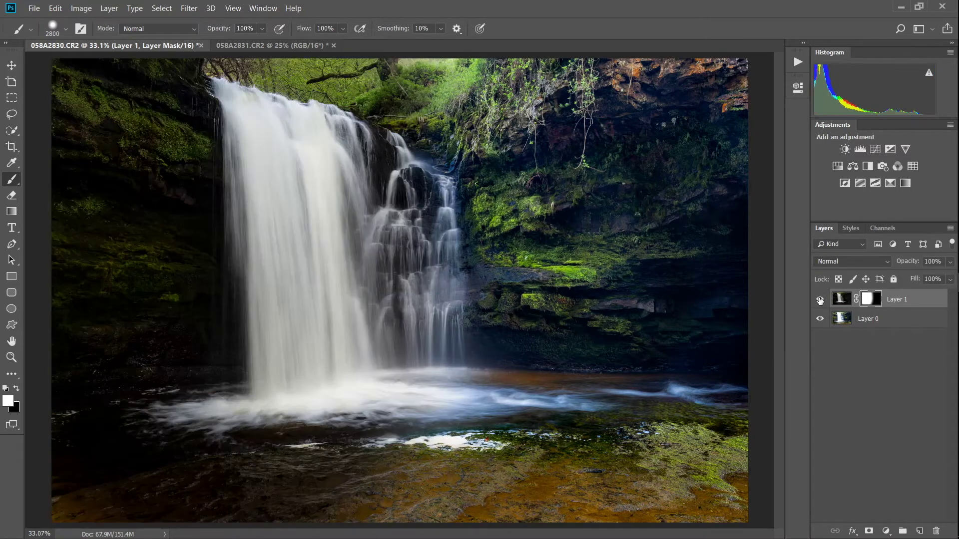
pyautogui.rightClick(863, 301)
pyautogui.click(859, 323)
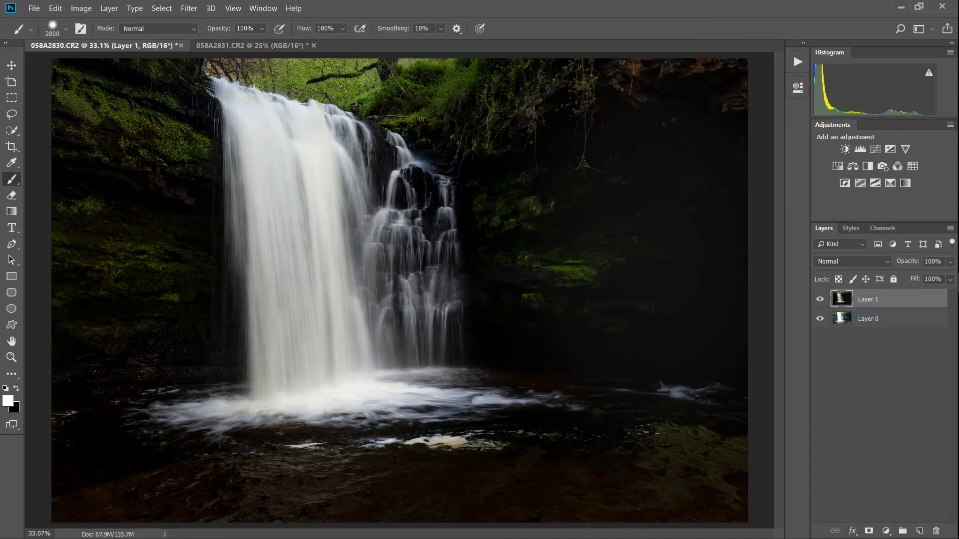
pyautogui.keyDown('alt'); pyautogui.click(869, 531); pyautogui.keyUp('alt')
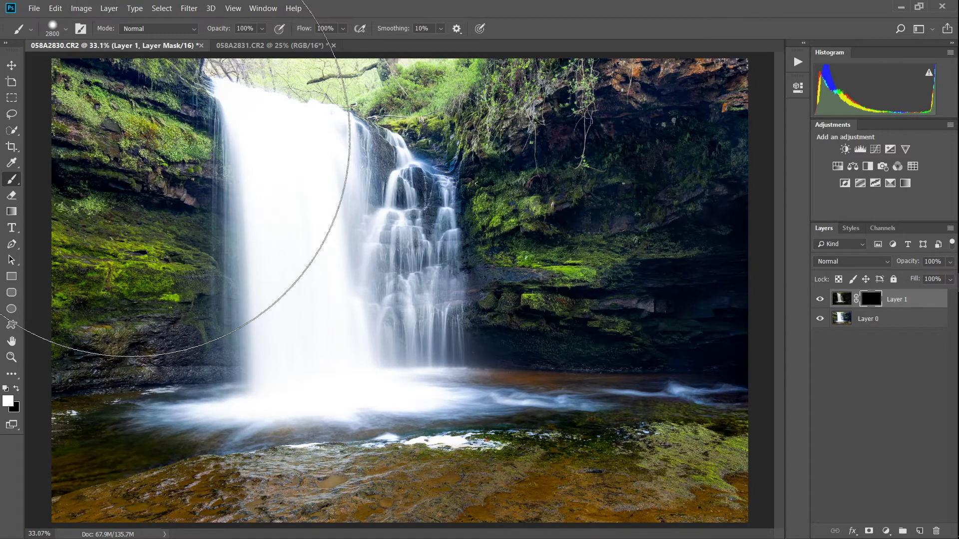
# Set the brush to size 300, 0% hardness and 23% opacity.
pyautogui.press('[')
pyautogui.press('[')
pyautogui.press('[')
pyautogui.press('[')
pyautogui.press('[')
pyautogui.press('[')
pyautogui.press('[')
pyautogui.press('[')
pyautogui.press('[')
pyautogui.press('[')
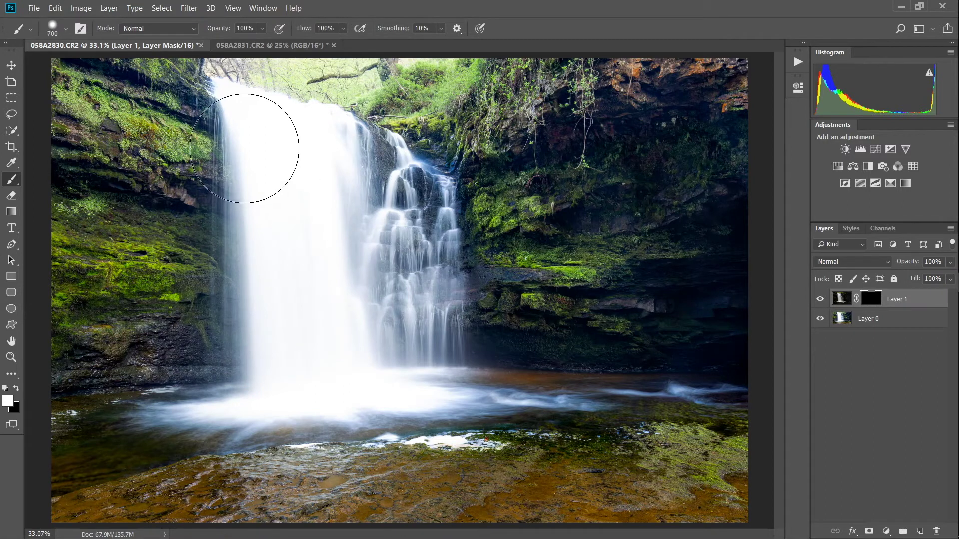
pyautogui.press('[')
pyautogui.click(62, 29)
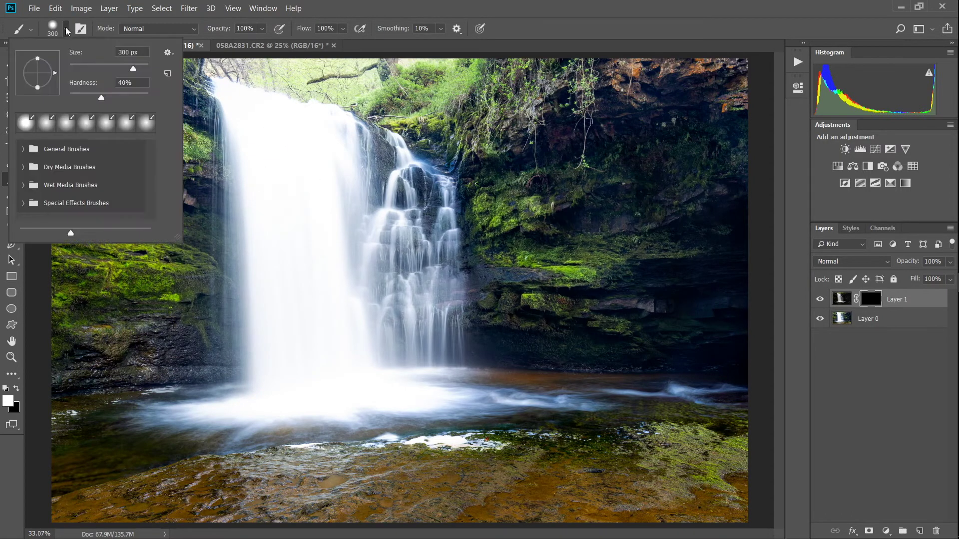
pyautogui.moveTo(102, 98); pyautogui.dragTo(69, 99)
pyautogui.click(262, 28)
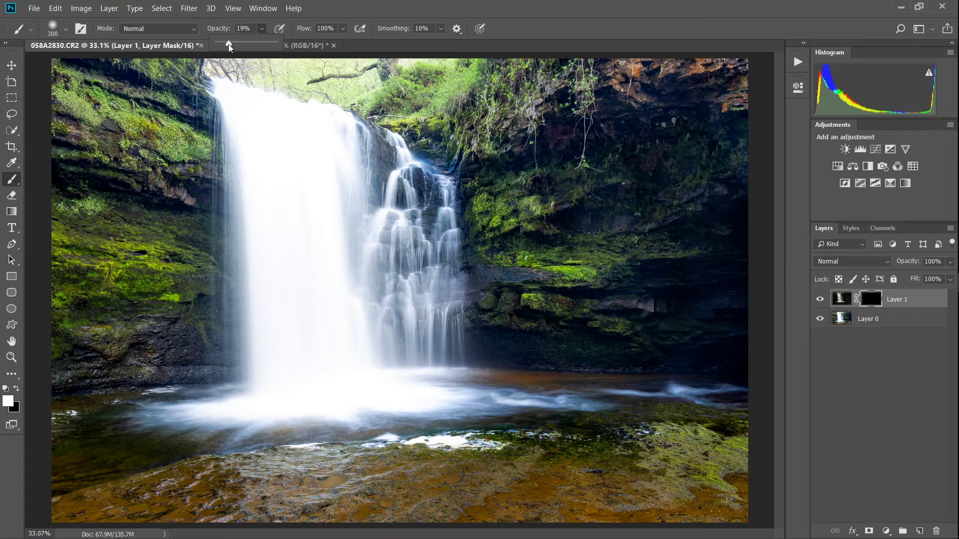
pyautogui.moveTo(230, 43); pyautogui.dragTo(231, 43)
# Paint darker texture into the waterfall top and the pool, resizing the brush between 700 and 300.
pyautogui.click(234, 92)
pyautogui.moveTo(258, 110)
pyautogui.mouseDown()
pyautogui.moveTo(347, 131)
pyautogui.moveTo(243, 106)
pyautogui.moveTo(241, 208)
pyautogui.moveTo(266, 319)
pyautogui.moveTo(309, 292)
pyautogui.moveTo(338, 252)
pyautogui.moveTo(311, 194)
pyautogui.moveTo(261, 135)
pyautogui.moveTo(285, 239)
pyautogui.moveTo(290, 366)
pyautogui.moveTo(303, 149)
pyautogui.moveTo(327, 269)
pyautogui.moveTo(368, 367)
pyautogui.moveTo(390, 303)
pyautogui.moveTo(401, 191)
pyautogui.moveTo(390, 317)
pyautogui.mouseUp()
pyautogui.press(']')
pyautogui.press(']')
pyautogui.press(']')
pyautogui.press(']')
pyautogui.press('[')
pyautogui.press('[')
pyautogui.press('[')
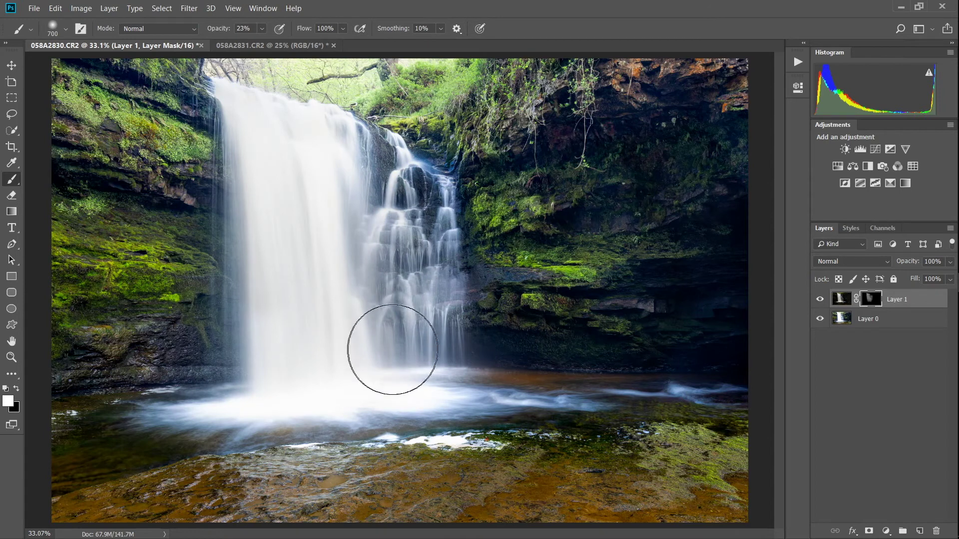
pyautogui.press('[')
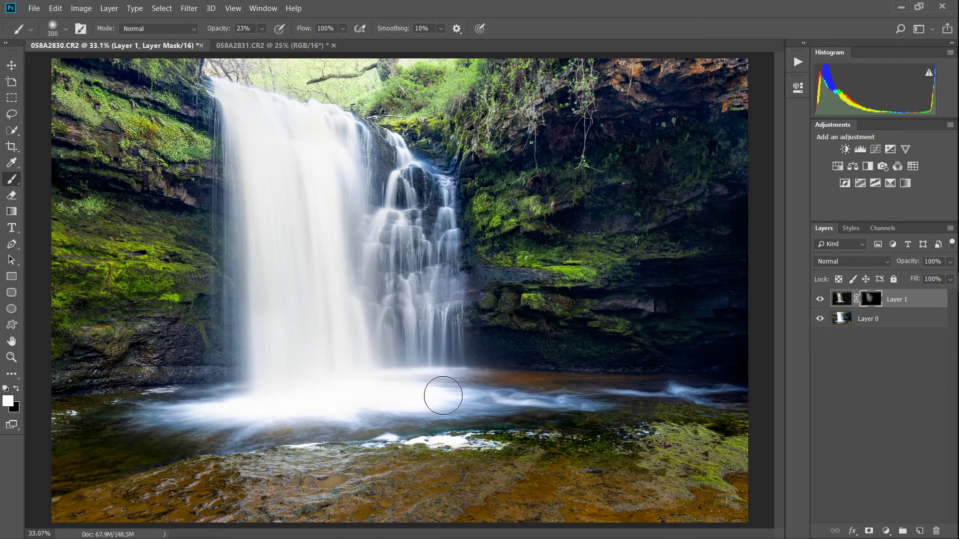
pyautogui.moveTo(205, 408)
pyautogui.mouseDown()
pyautogui.moveTo(155, 417)
pyautogui.moveTo(248, 426)
pyautogui.moveTo(215, 414)
pyautogui.moveTo(431, 413)
pyautogui.mouseUp()
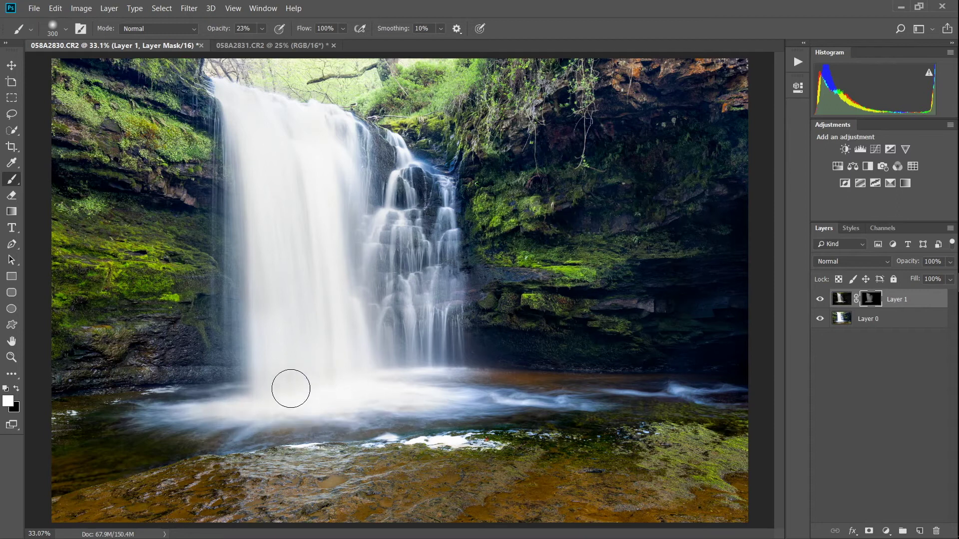
# Paint texture along the waterfall's left edge and the right-side water with 400 and 900 brushes.
pyautogui.press(']')
pyautogui.moveTo(243, 294)
pyautogui.mouseDown()
pyautogui.moveTo(241, 106)
pyautogui.moveTo(267, 174)
pyautogui.moveTo(278, 270)
pyautogui.moveTo(309, 360)
pyautogui.moveTo(358, 386)
pyautogui.moveTo(311, 141)
pyautogui.moveTo(332, 170)
pyautogui.moveTo(368, 349)
pyautogui.moveTo(361, 210)
pyautogui.moveTo(323, 135)
pyautogui.moveTo(248, 108)
pyautogui.moveTo(347, 146)
pyautogui.moveTo(272, 127)
pyautogui.moveTo(264, 145)
pyautogui.moveTo(275, 293)
pyautogui.moveTo(341, 173)
pyautogui.moveTo(355, 186)
pyautogui.moveTo(383, 313)
pyautogui.moveTo(413, 285)
pyautogui.moveTo(436, 241)
pyautogui.moveTo(406, 198)
pyautogui.moveTo(418, 334)
pyautogui.moveTo(321, 352)
pyautogui.moveTo(315, 154)
pyautogui.mouseUp()
pyautogui.press(']')
pyautogui.press(']')
pyautogui.press(']')
pyautogui.press(']')
pyautogui.press(']')
pyautogui.press(']')
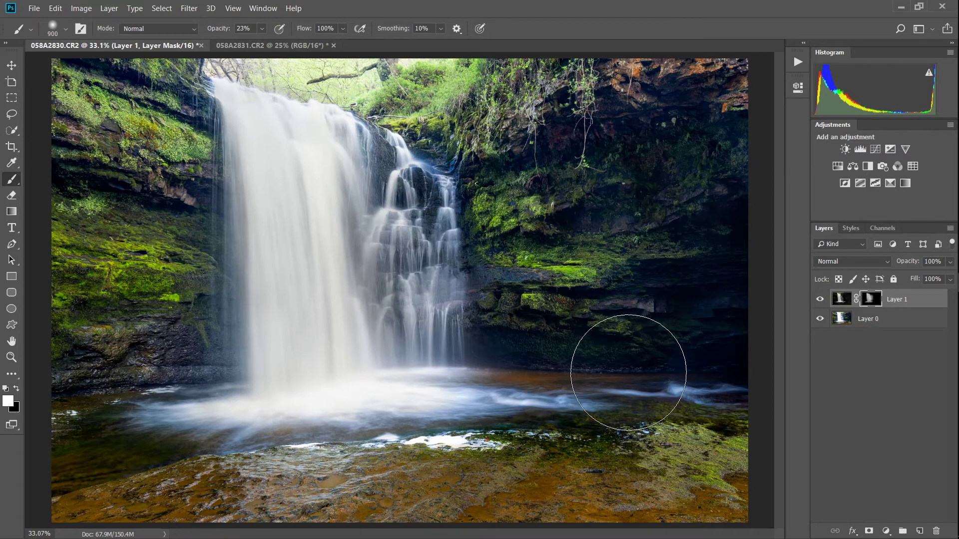
pyautogui.moveTo(624, 359); pyautogui.dragTo(659, 375)
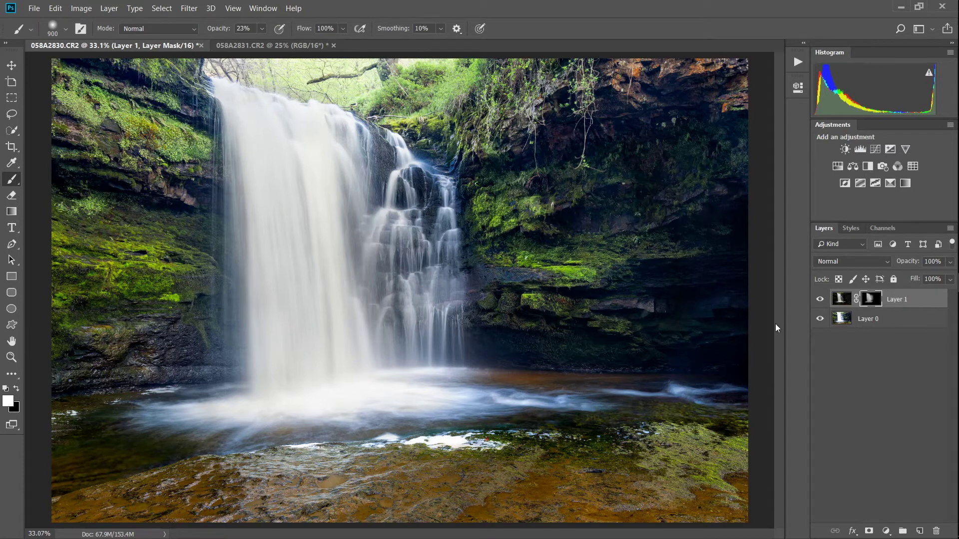
# Add more mask texture on the upper and lower falls, checking with Layer 0 hidden, then showing it.
pyautogui.click(820, 300)
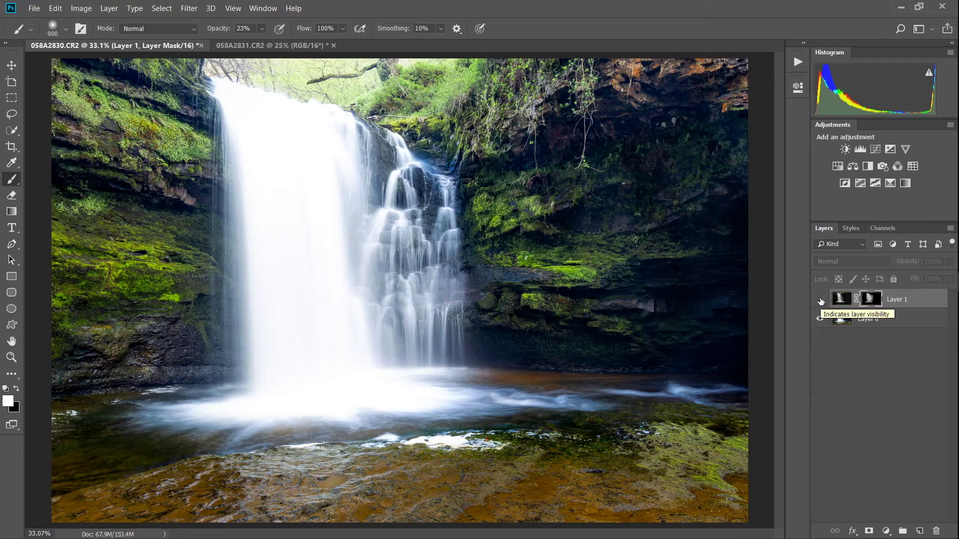
pyautogui.click(820, 299)
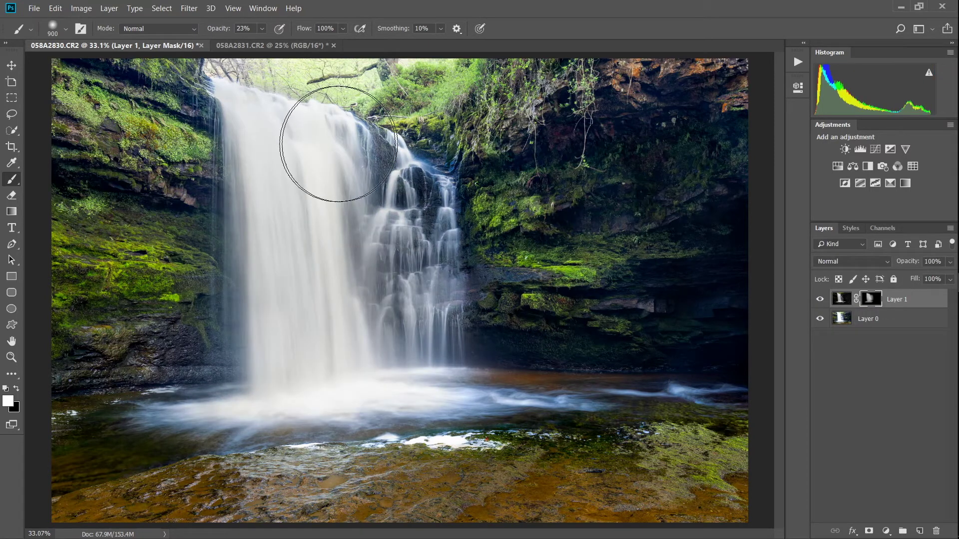
pyautogui.moveTo(327, 150)
pyautogui.mouseDown()
pyautogui.moveTo(299, 133)
pyautogui.moveTo(285, 157)
pyautogui.mouseUp()
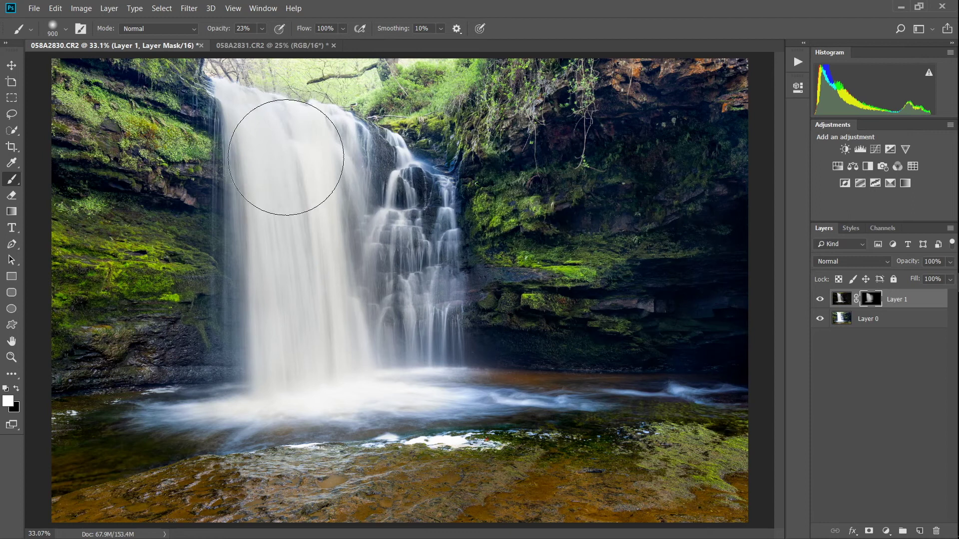
pyautogui.click(819, 319)
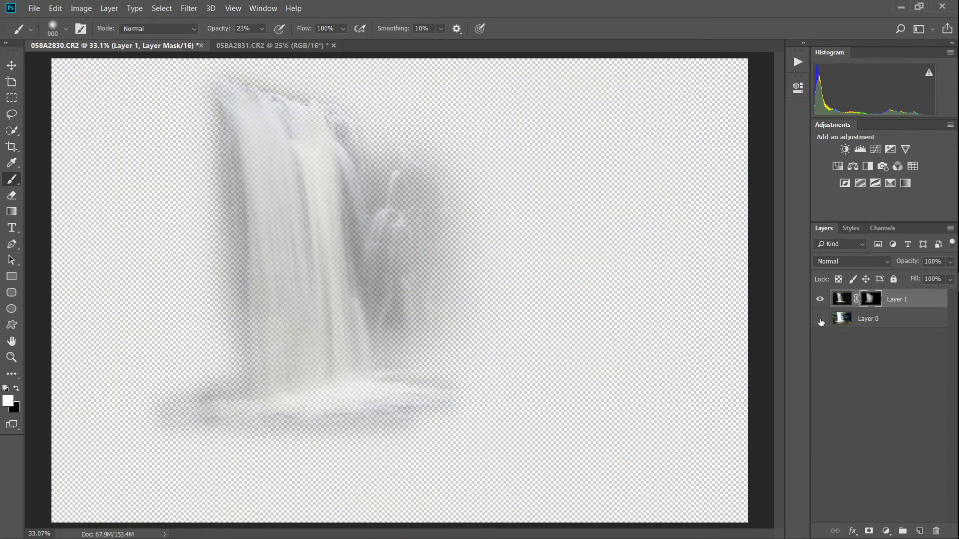
pyautogui.moveTo(289, 241)
pyautogui.mouseDown()
pyautogui.moveTo(279, 126)
pyautogui.moveTo(293, 315)
pyautogui.moveTo(240, 394)
pyautogui.moveTo(342, 175)
pyautogui.moveTo(383, 265)
pyautogui.moveTo(320, 379)
pyautogui.moveTo(336, 373)
pyautogui.mouseUp()
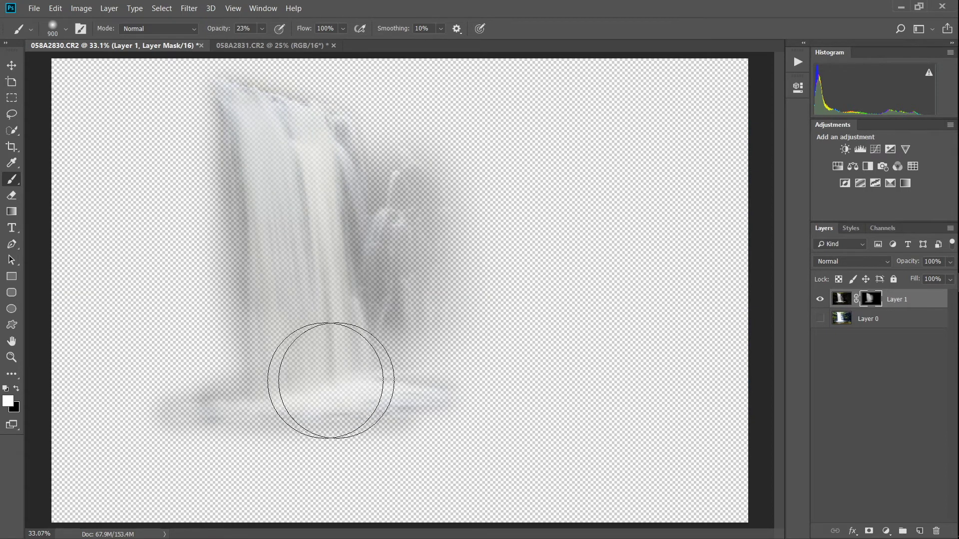
pyautogui.click(820, 320)
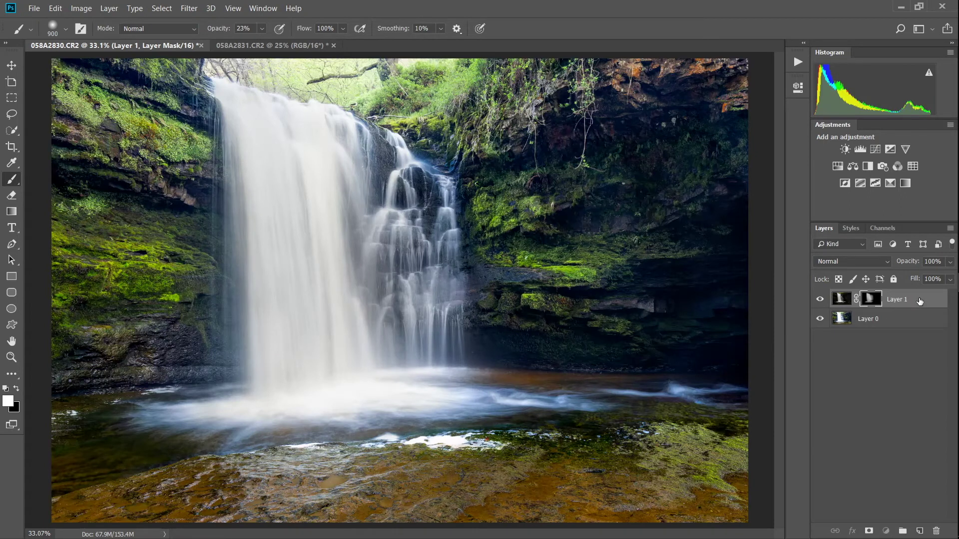
# Target Layer 1's pixels and drop its opacity from 100% to 88%.
pyautogui.hotkey('ctrl', '2')
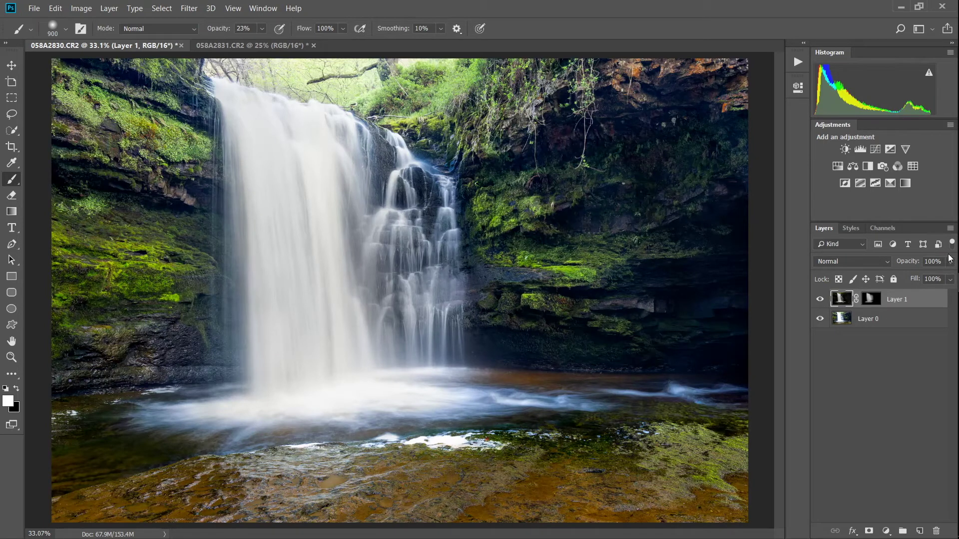
pyautogui.click(950, 262)
pyautogui.moveTo(950, 279); pyautogui.dragTo(937, 279)
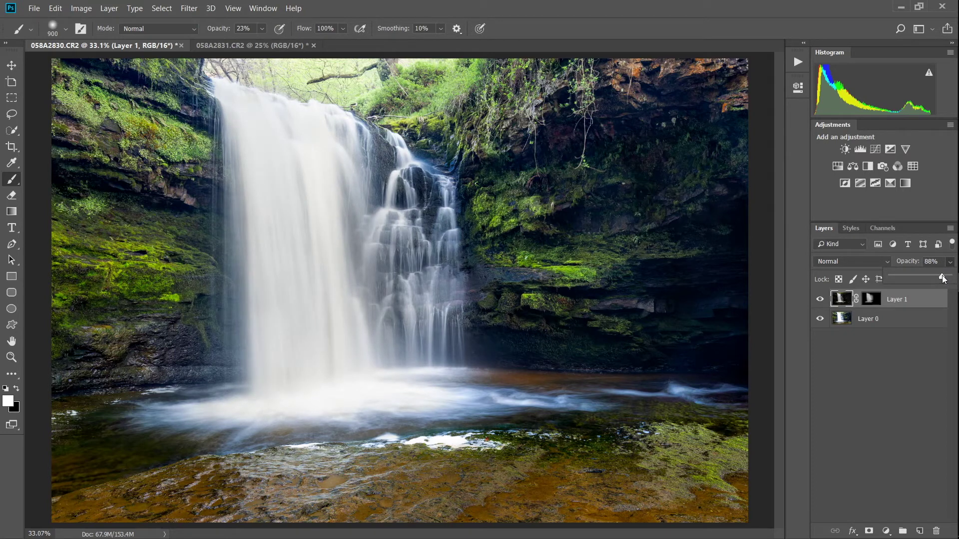
pyautogui.click(890, 363)
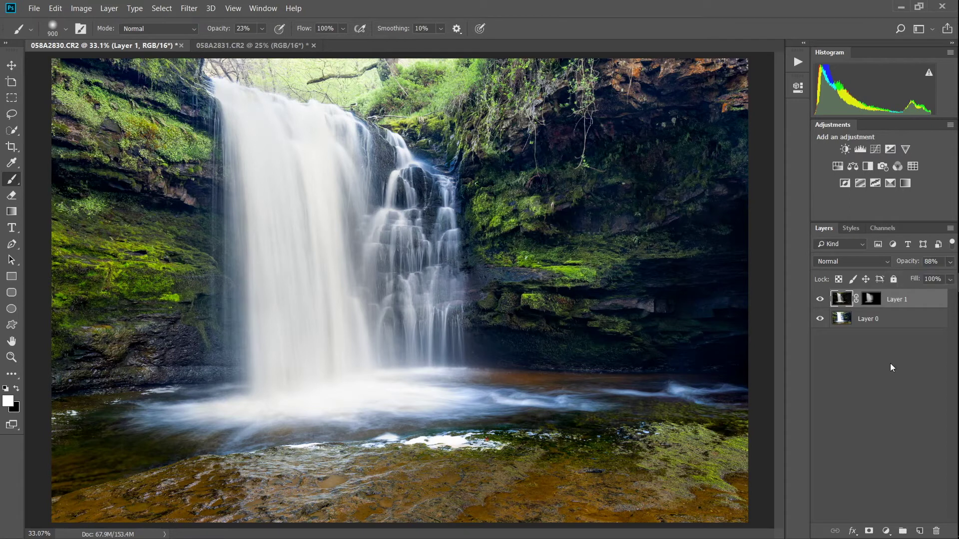
pyautogui.click(890, 363)
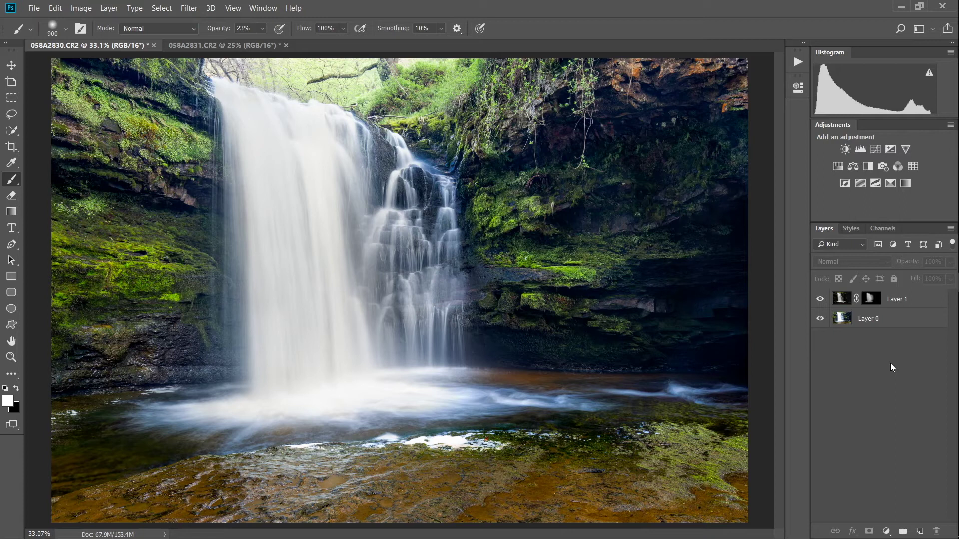
# Inspect the masked water with Layer 0 hidden, then hide Layer 1 and add a white mask.
pyautogui.click(820, 319)
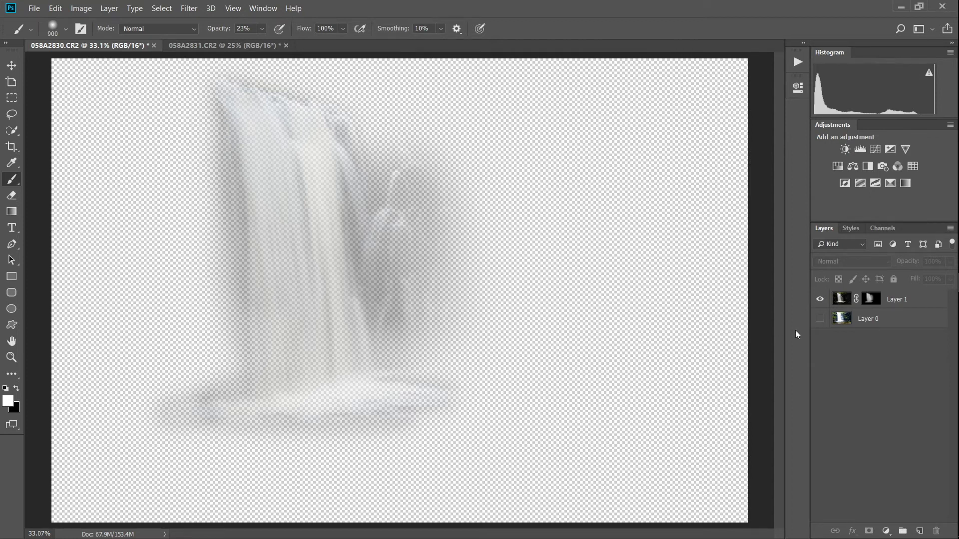
pyautogui.click(820, 319)
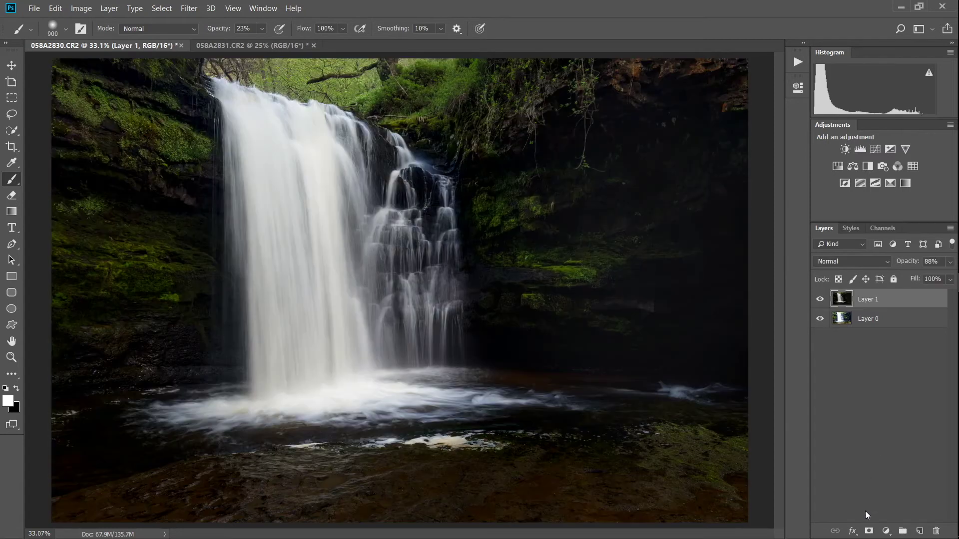
pyautogui.click(820, 299)
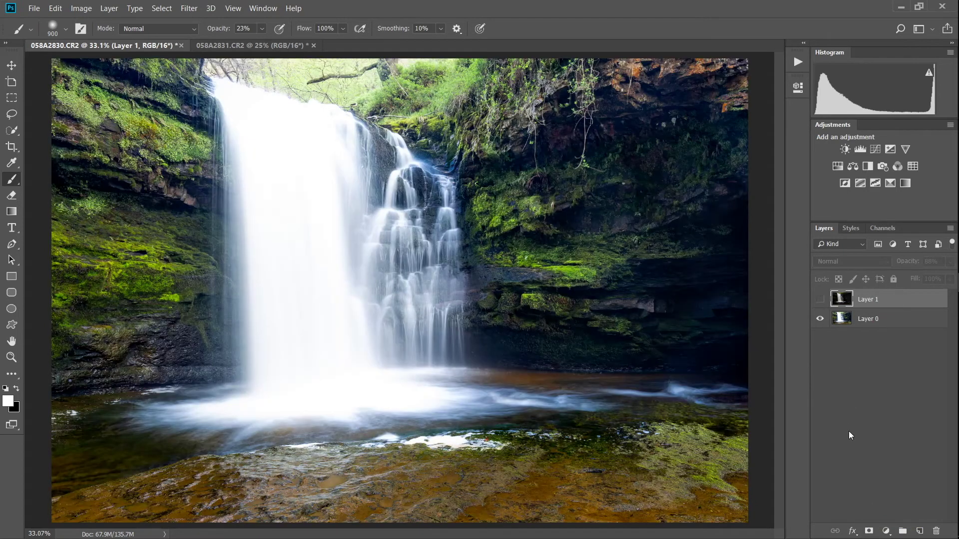
pyautogui.click(868, 531)
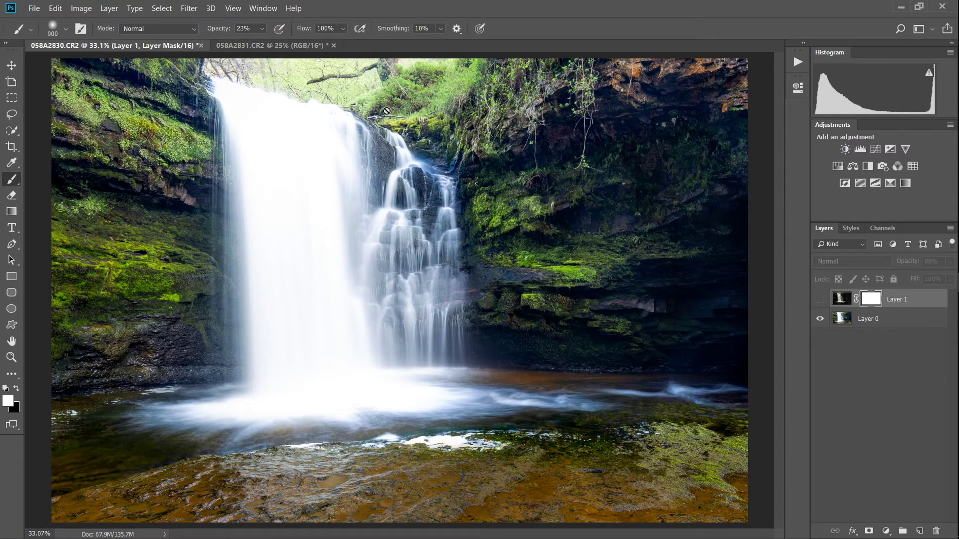
# Apply Image into Layer 1's mask using merged RGB, Multiply blending, 100% opacity.
pyautogui.click(81, 8)
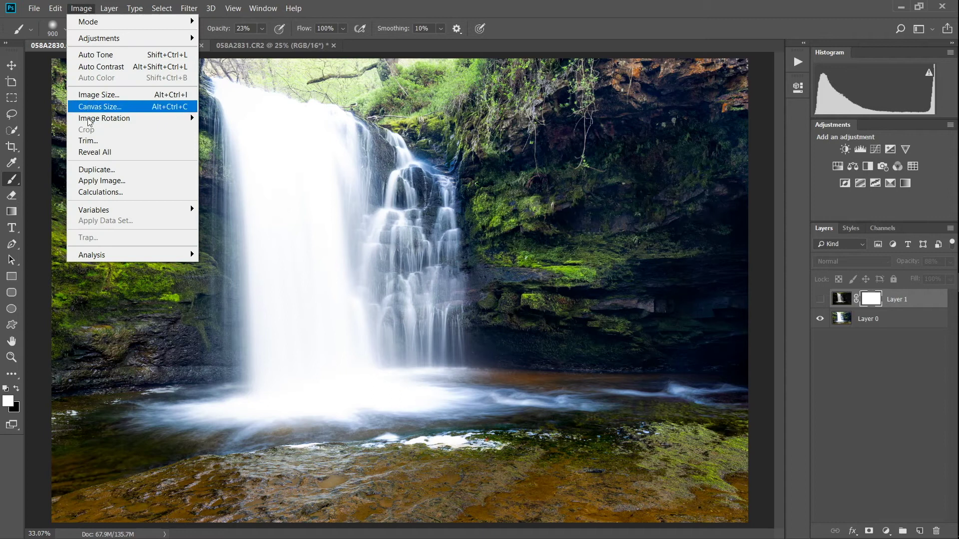
pyautogui.click(96, 180)
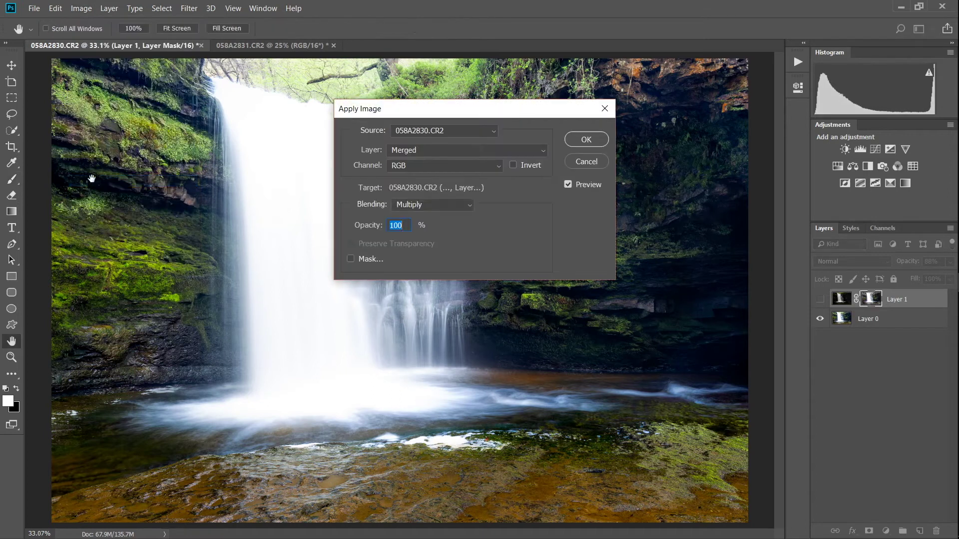
pyautogui.click(586, 140)
pyautogui.press('b')
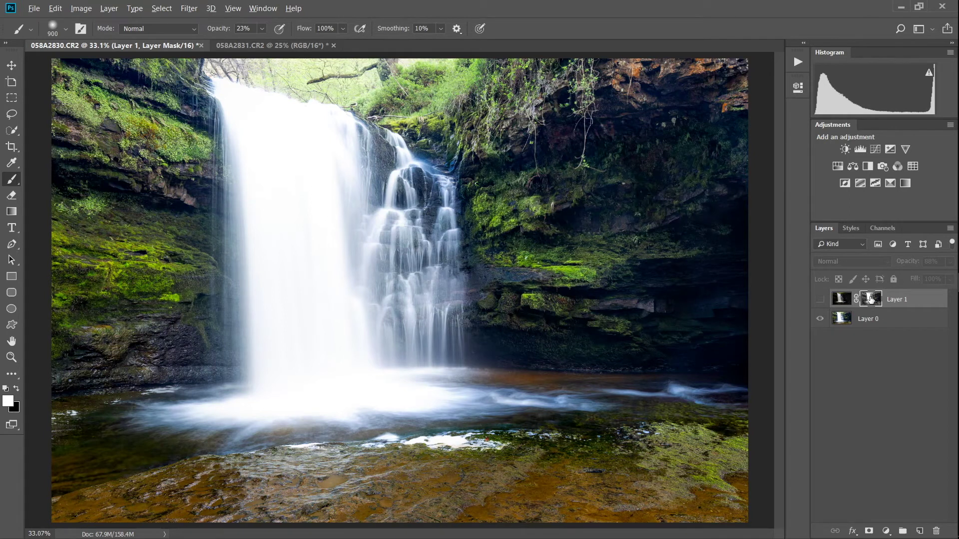
# Preview Layer 1's luminosity mask, then compare the blended photo against the base exposure.
pyautogui.keyDown('alt'); pyautogui.click(870, 298); pyautogui.keyUp('alt')
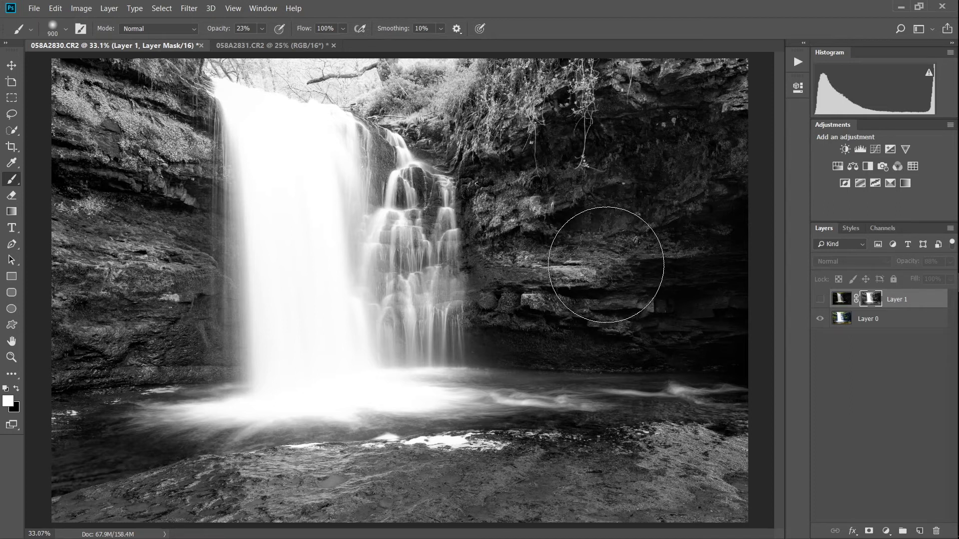
pyautogui.click(820, 300)
pyautogui.click(820, 300)
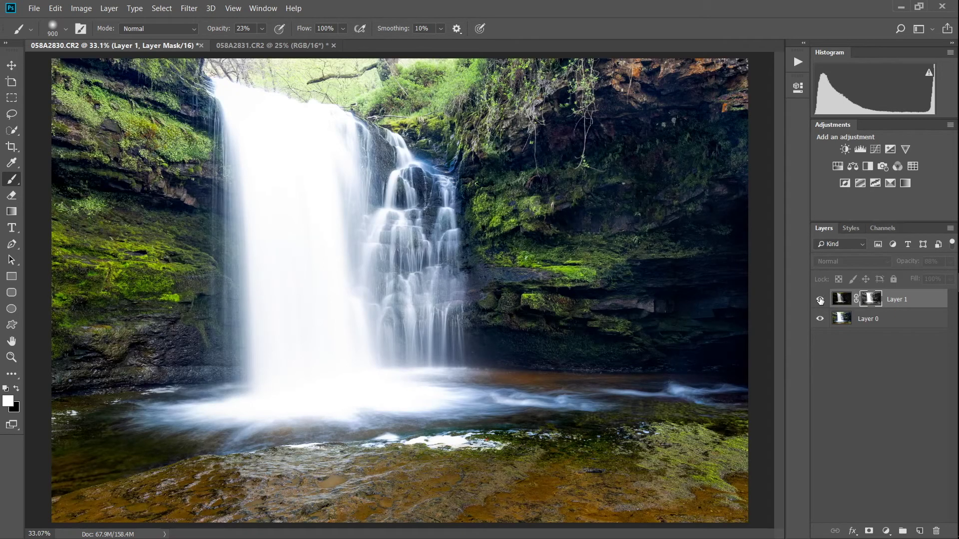
pyautogui.click(819, 300)
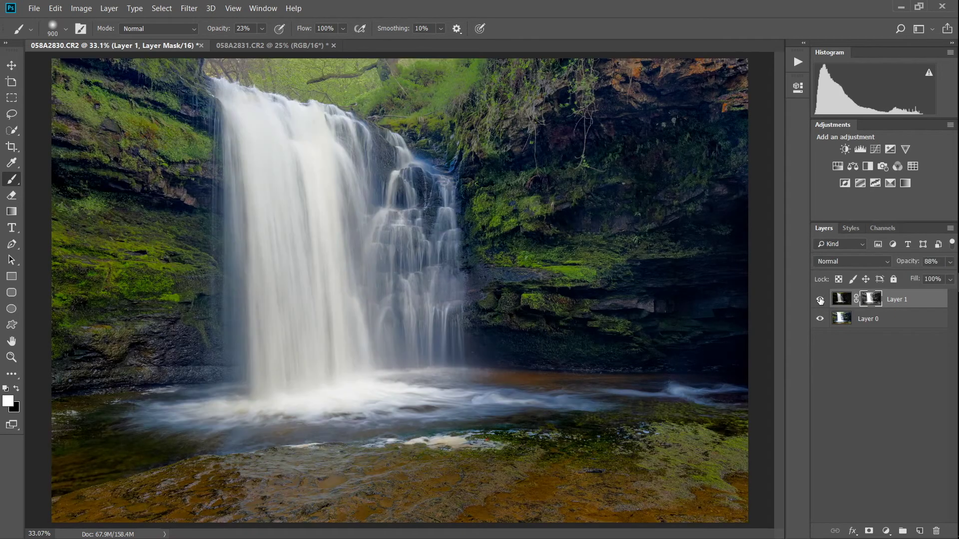
pyautogui.click(820, 300)
pyautogui.click(820, 300)
# View the mask again, then recheck the upper exposure on and off over the colour photo.
pyautogui.keyDown('alt'); pyautogui.click(877, 299); pyautogui.keyUp('alt')
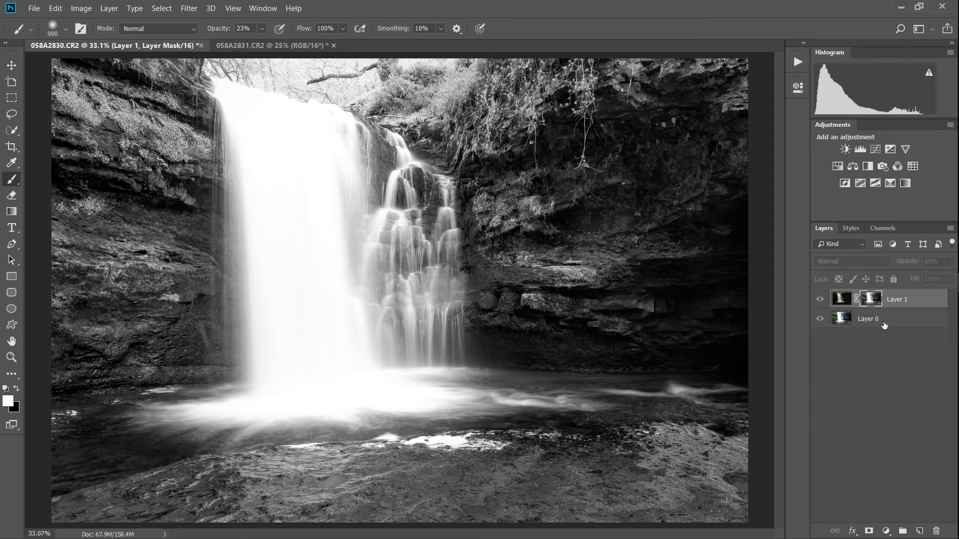
pyautogui.click(842, 299)
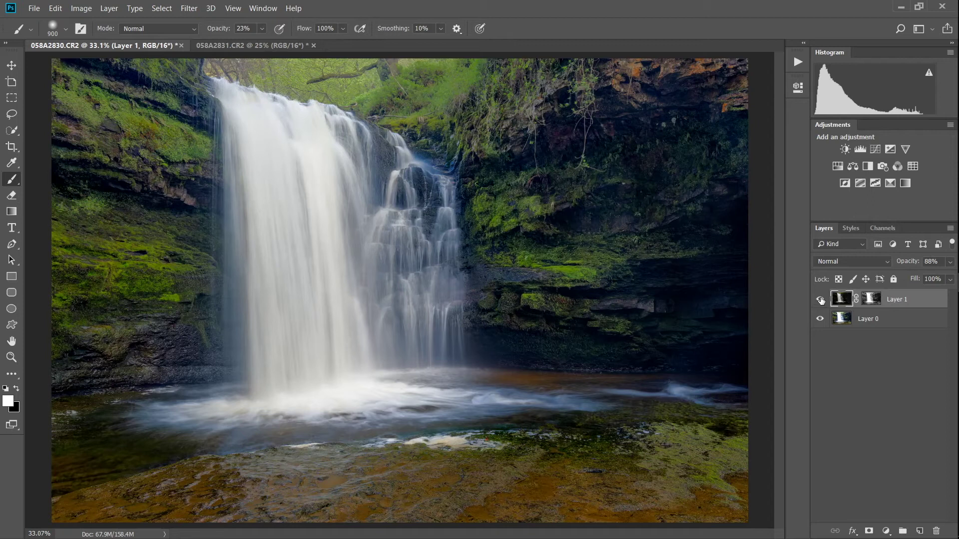
pyautogui.click(820, 299)
pyautogui.click(820, 299)
pyautogui.click(820, 299)
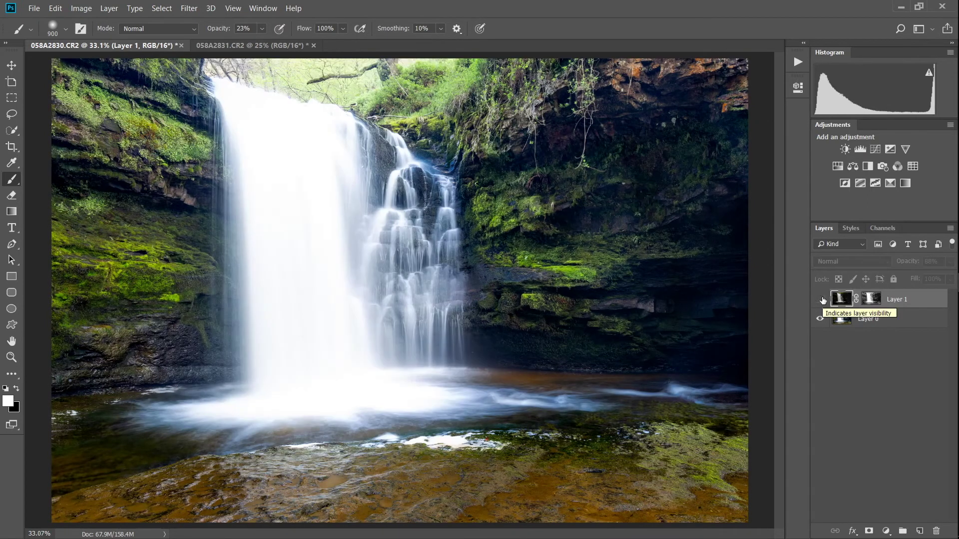
pyautogui.click(821, 299)
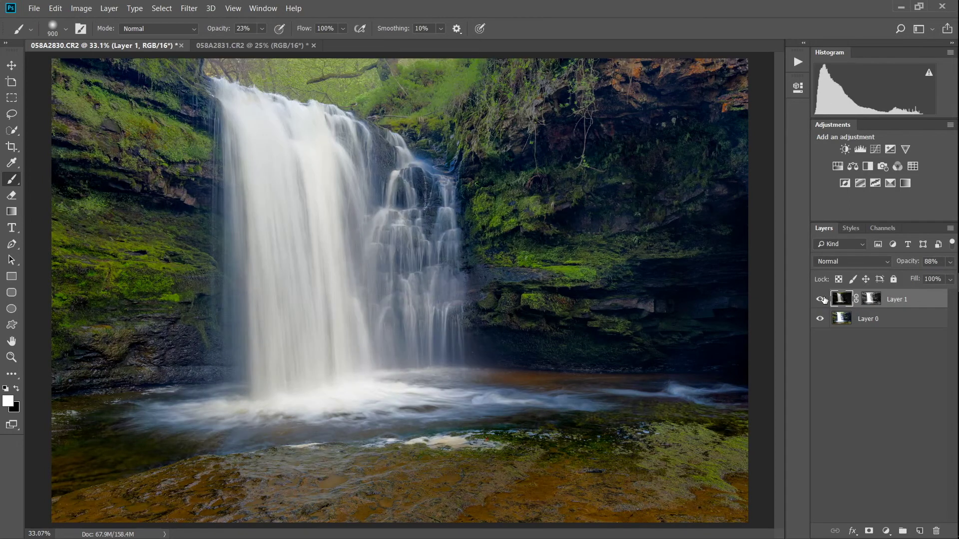
# Target Layer 1's mask and display it alone as a grayscale image.
pyautogui.click(872, 299)
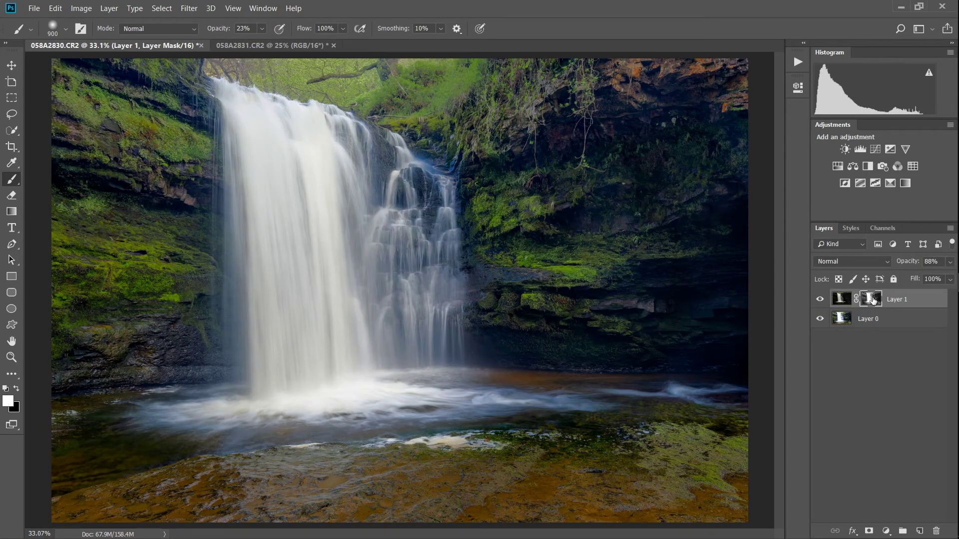
pyautogui.keyDown('alt'); pyautogui.click(872, 299); pyautogui.keyUp('alt')
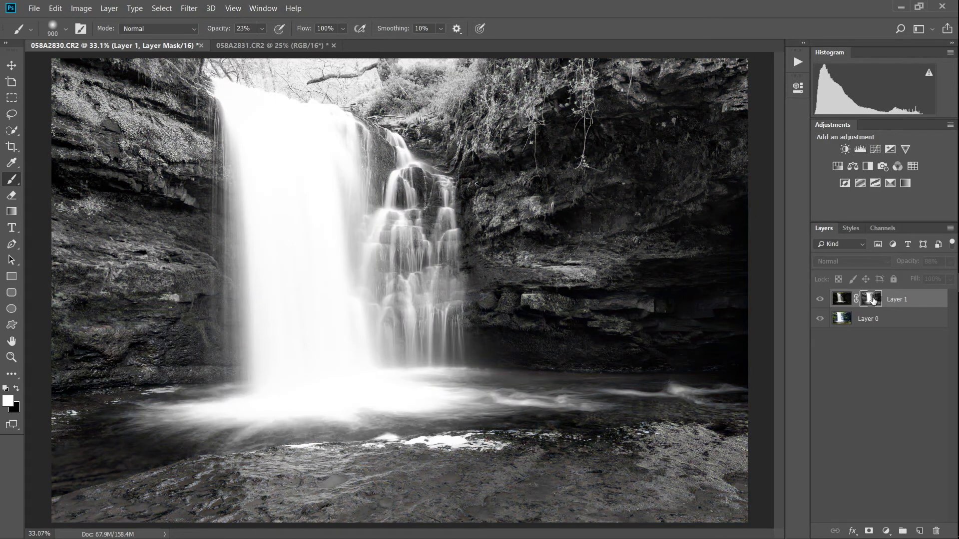
pyautogui.moveTo(872, 299); pyautogui.dragTo(875, 301)
# Apply Levels to Layer 1's mask with black input 172 and midtones 0.59, keeping white at 255.
pyautogui.hotkey('ctrl', 'l')
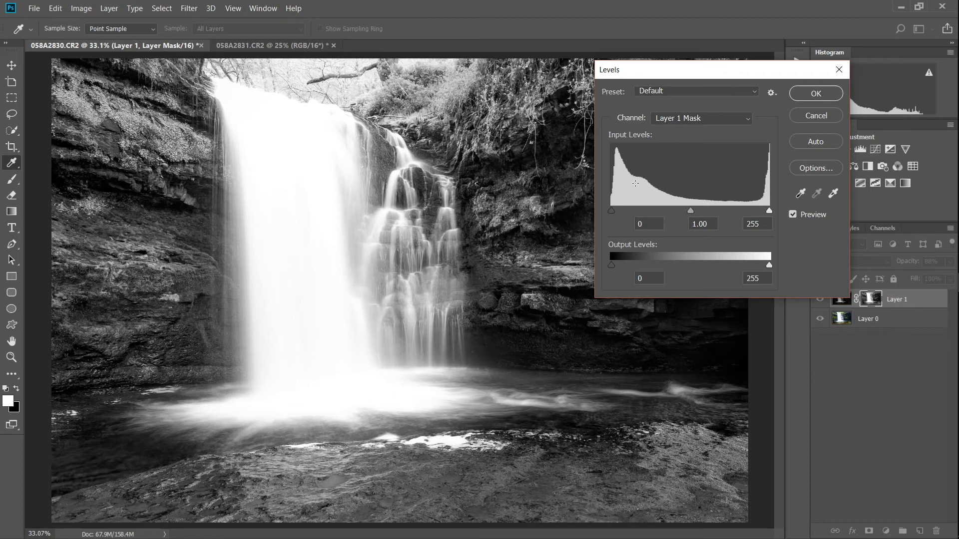
pyautogui.moveTo(610, 211); pyautogui.dragTo(707, 214)
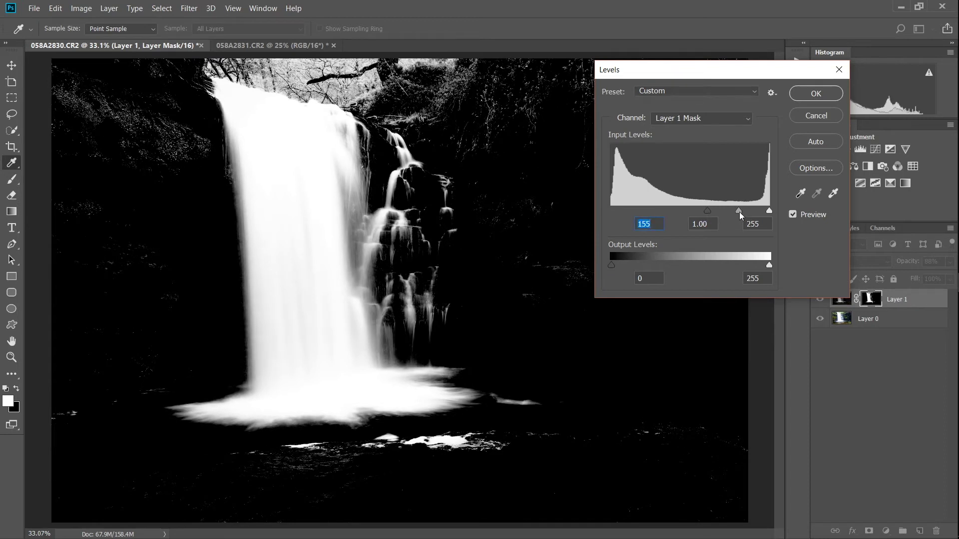
pyautogui.click(739, 211)
pyautogui.moveTo(768, 211)
pyautogui.mouseDown()
pyautogui.moveTo(698, 203)
pyautogui.moveTo(783, 218)
pyautogui.mouseUp()
pyautogui.moveTo(708, 211); pyautogui.dragTo(751, 209)
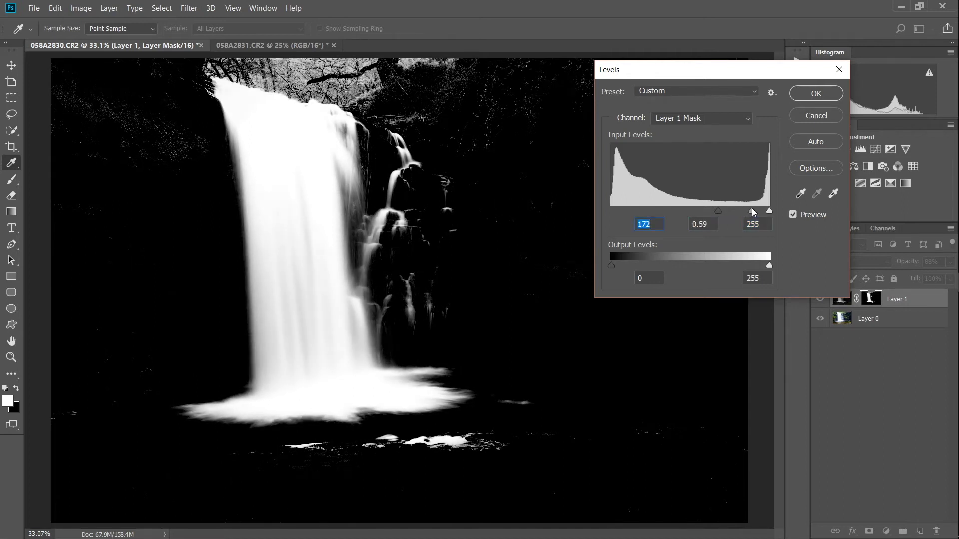
pyautogui.click(815, 94)
pyautogui.press('b')
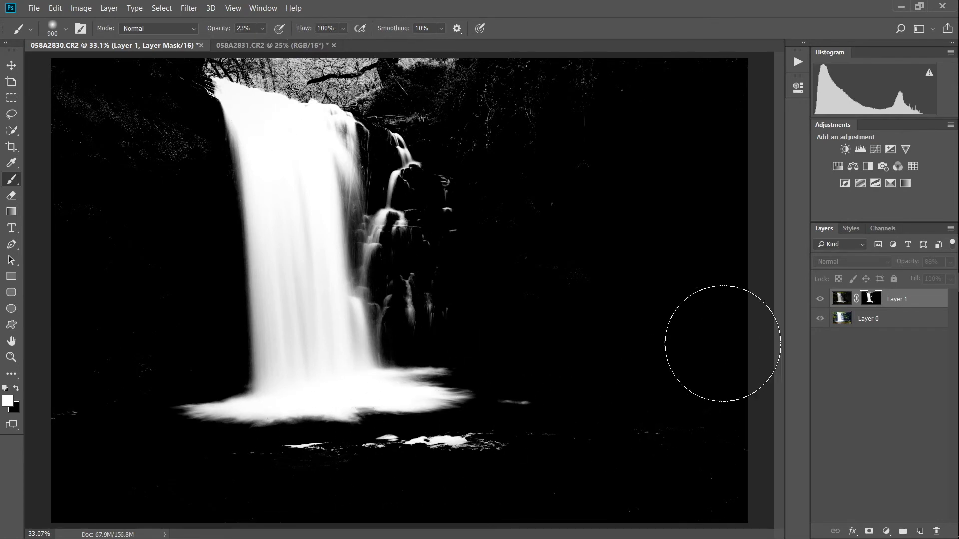
# Return to Layer 1's colour image and compare the masked upper exposure on and off.
pyautogui.click(842, 299)
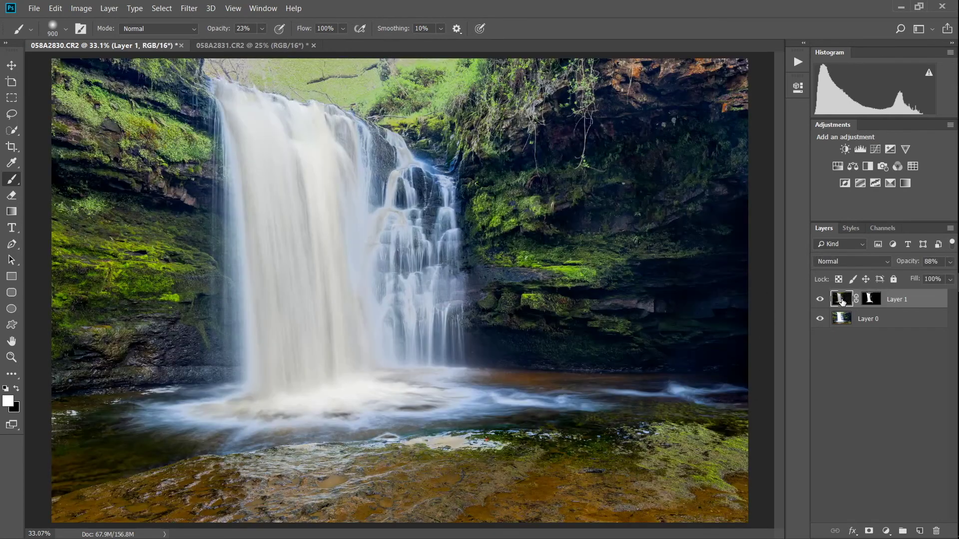
pyautogui.click(820, 299)
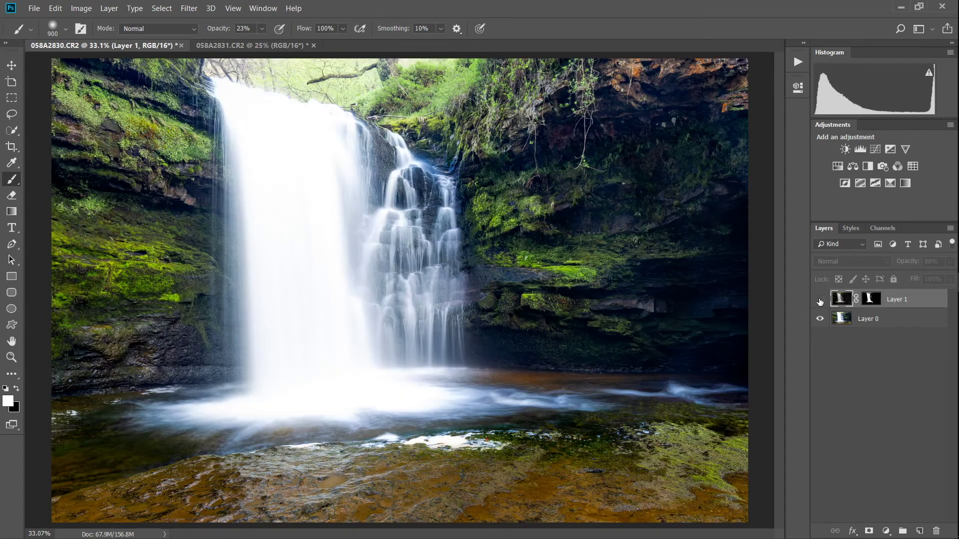
pyautogui.click(819, 300)
pyautogui.click(820, 299)
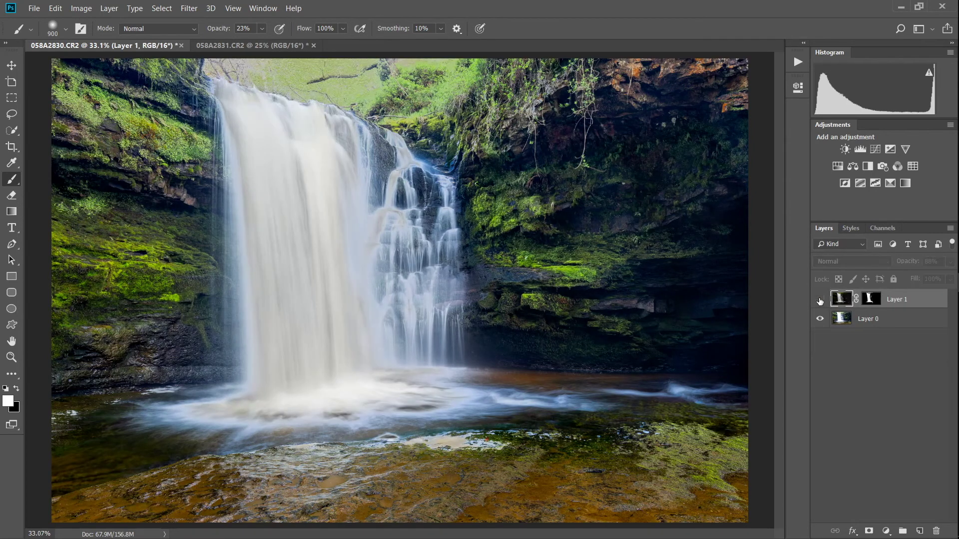
pyautogui.click(820, 299)
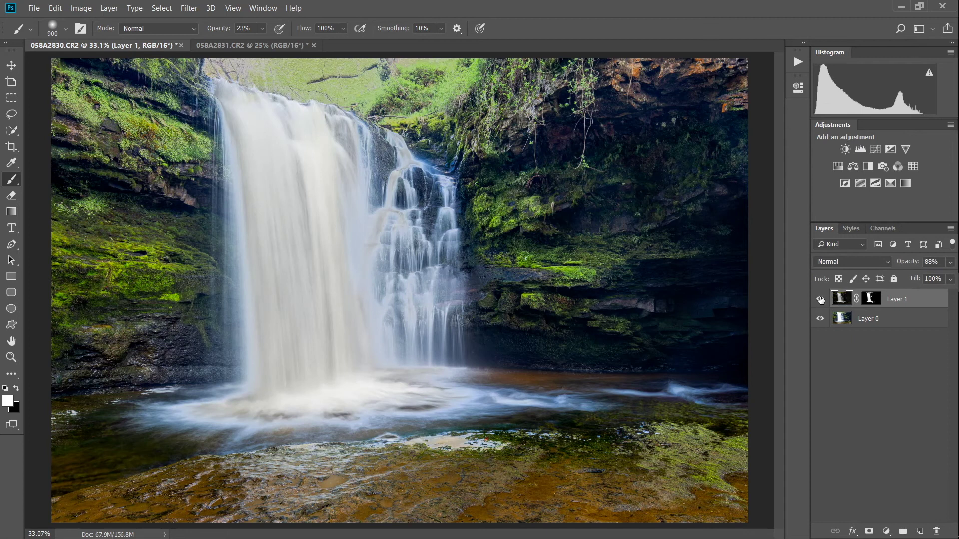
pyautogui.click(822, 300)
pyautogui.click(821, 299)
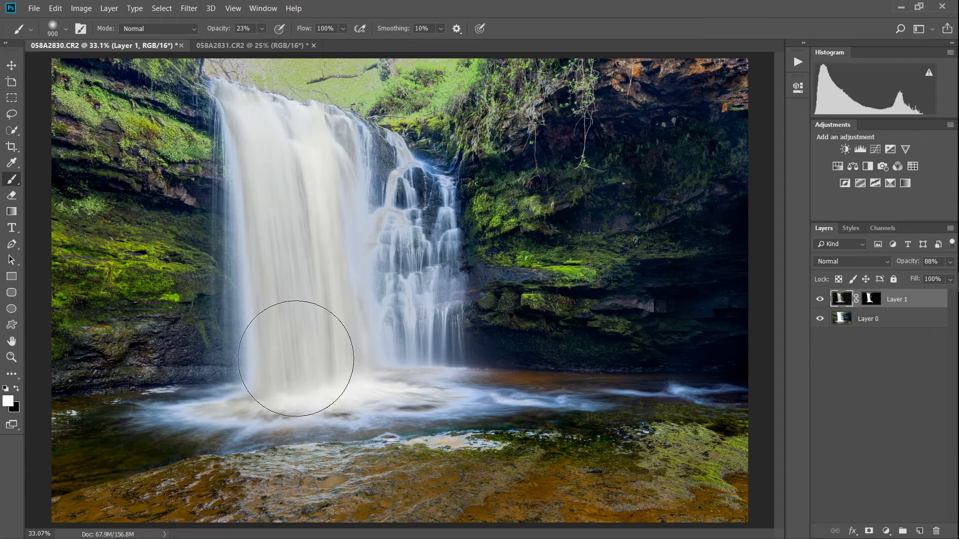
# Reduce Layer 1's opacity to 85% and compare the result against the base exposure.
pyautogui.click(950, 261)
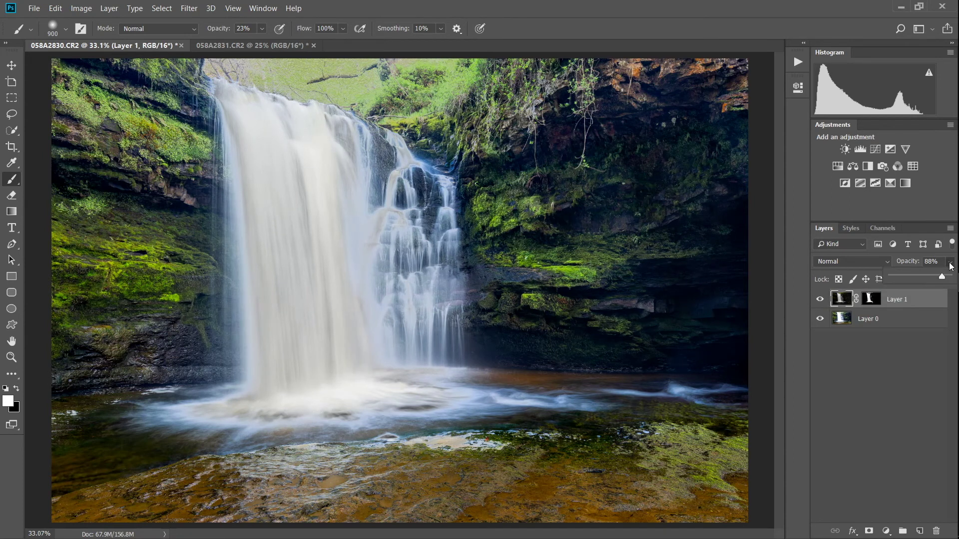
pyautogui.moveTo(941, 277); pyautogui.dragTo(919, 277)
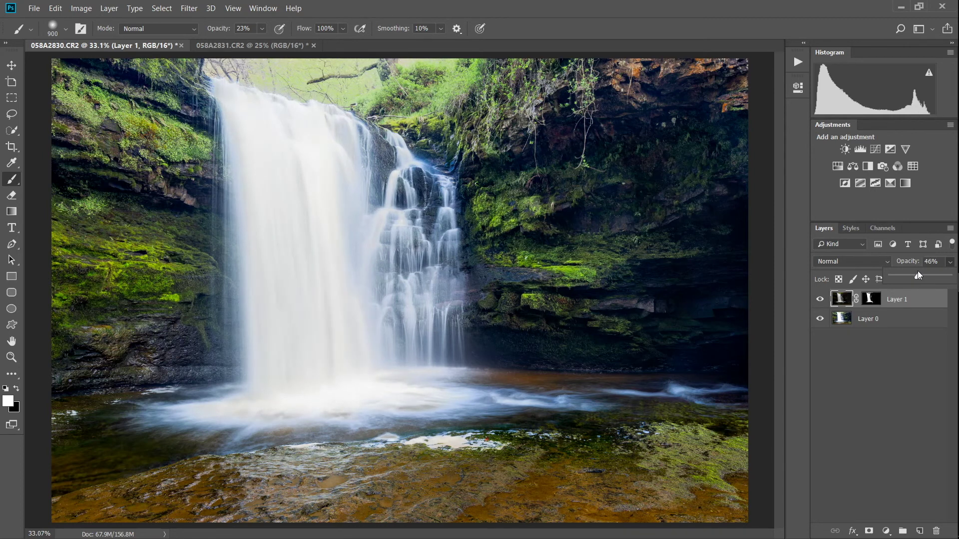
pyautogui.click(882, 376)
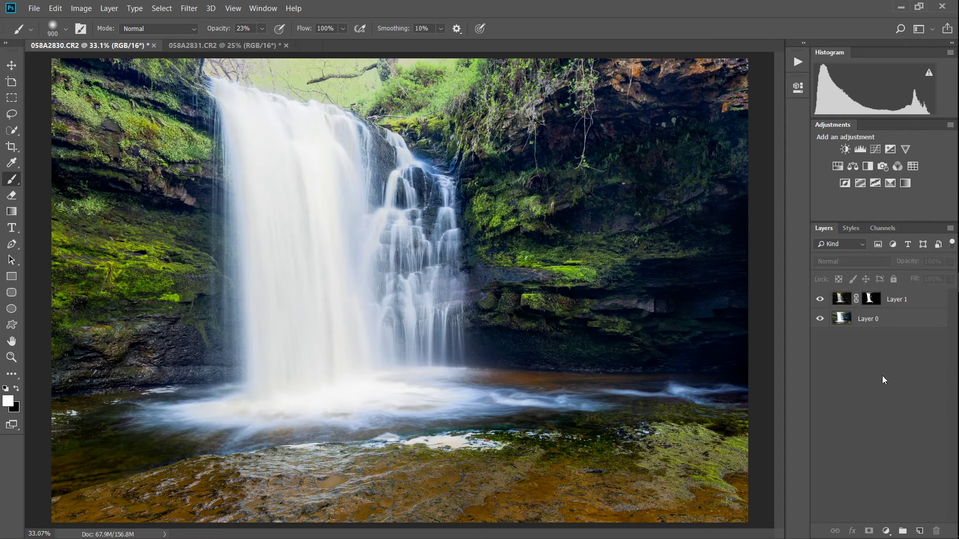
pyautogui.click(820, 299)
pyautogui.click(823, 301)
pyautogui.click(823, 300)
pyautogui.click(822, 300)
# Lower Layer 1's opacity further to about 40%.
pyautogui.click(919, 301)
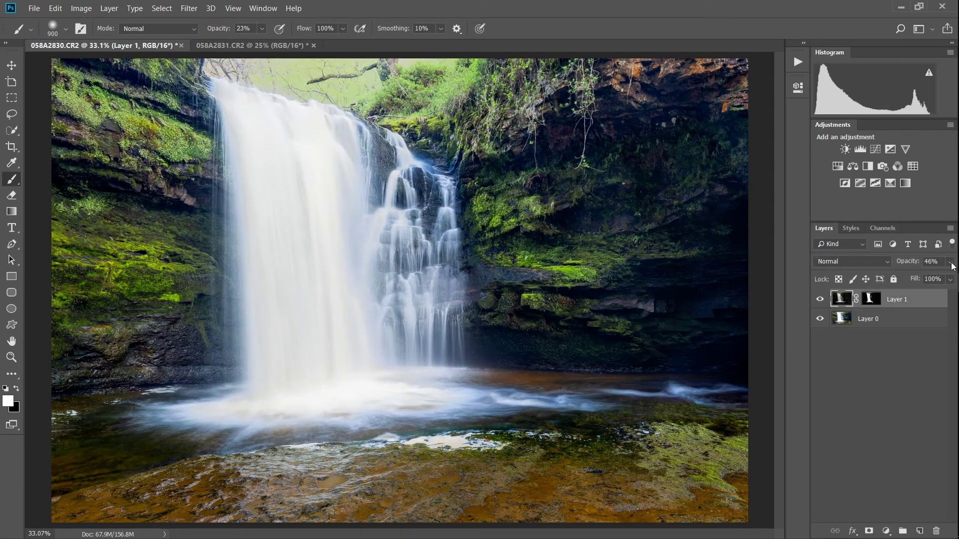
pyautogui.moveTo(949, 262); pyautogui.dragTo(913, 279)
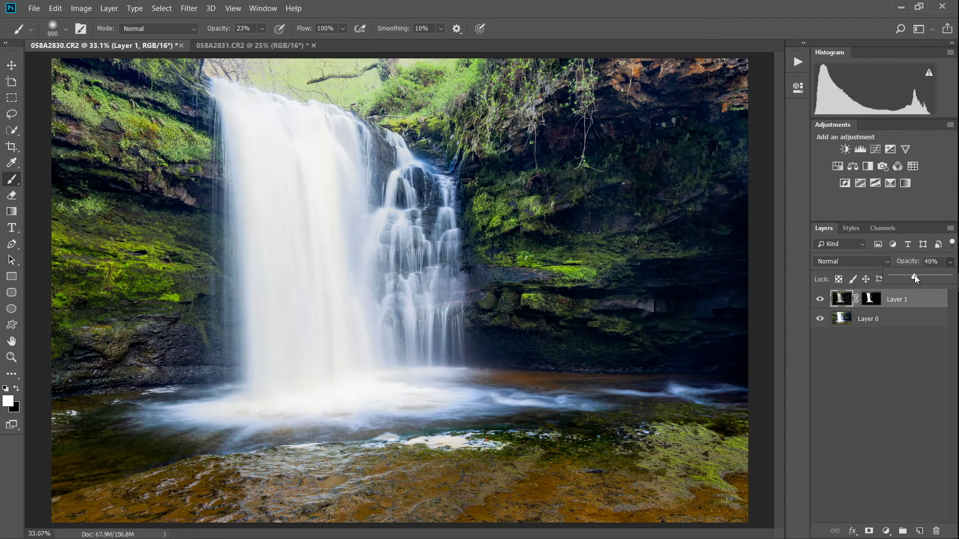
pyautogui.click(896, 348)
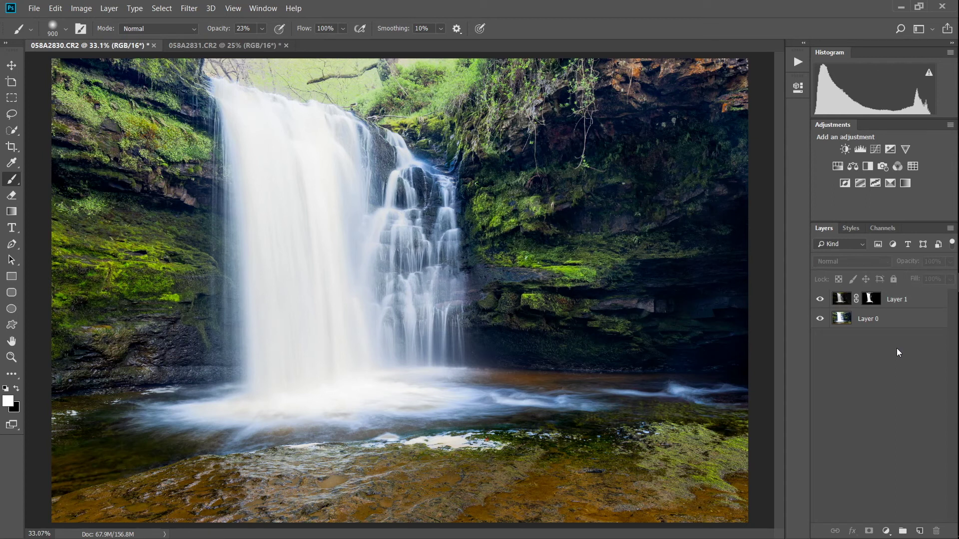